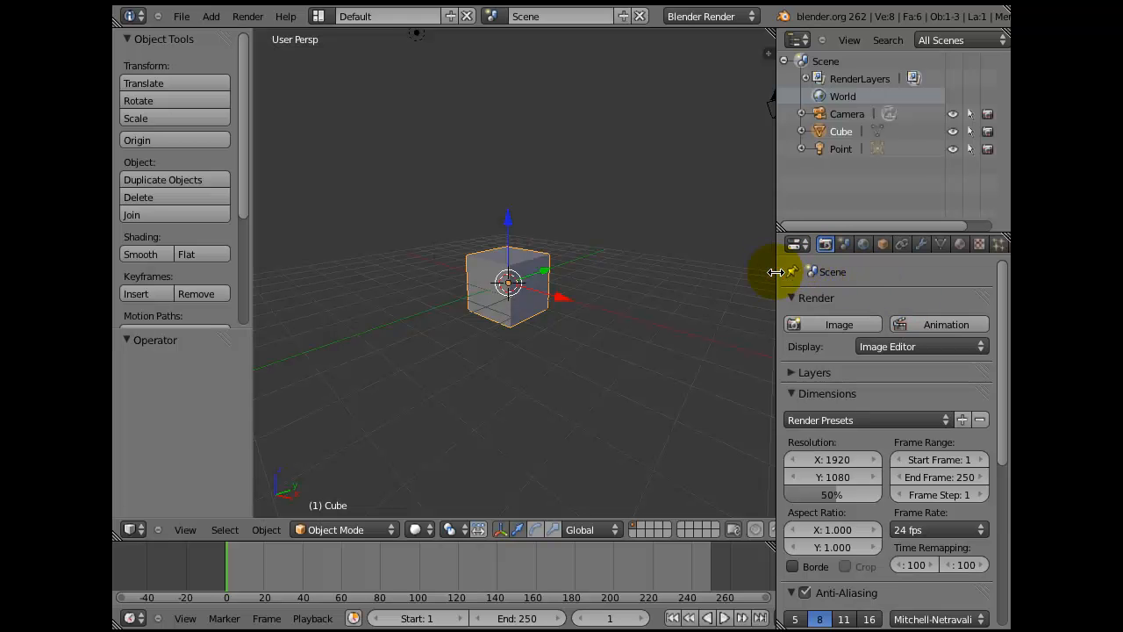
Widen the area holding the Outliner and Properties editor so that all property categories are visible
left_click_drag(776, 274, 695, 272)
left_click_drag(1000, 298, 988, 276)
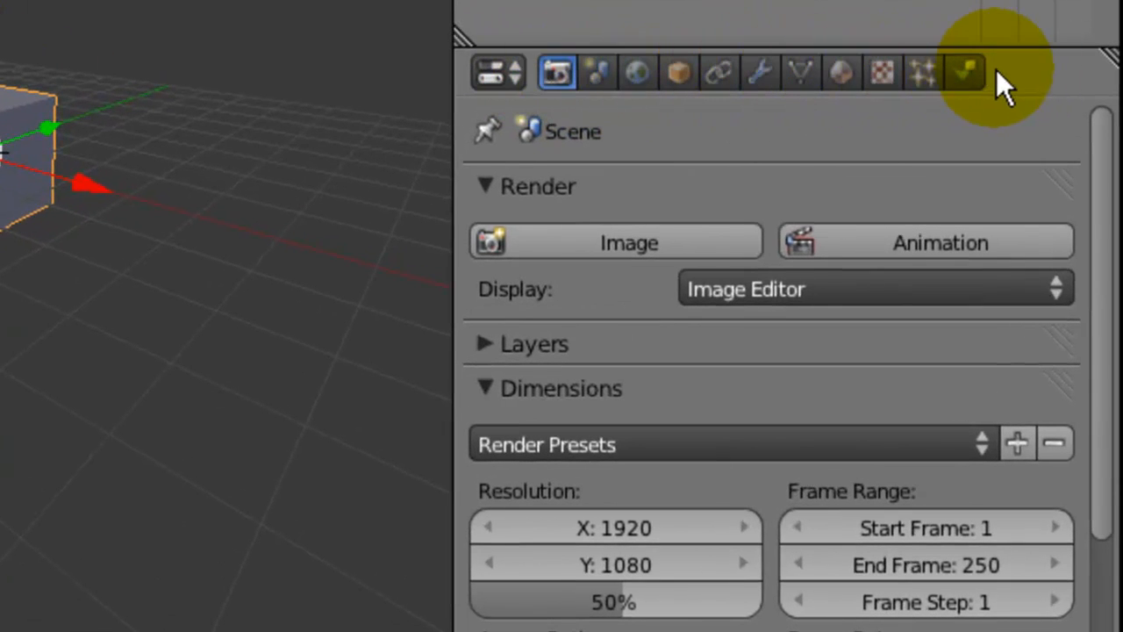
Look through the render, scene, world and object constraint settings in the Properties editor
left_click(601, 70)
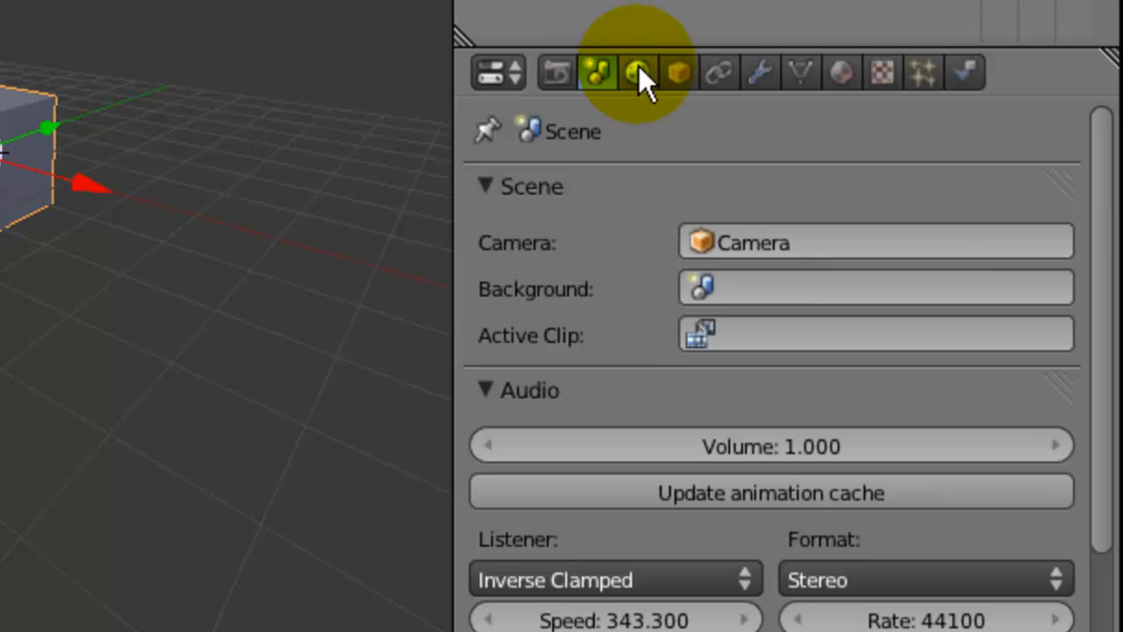
left_click(638, 70)
left_click(713, 72)
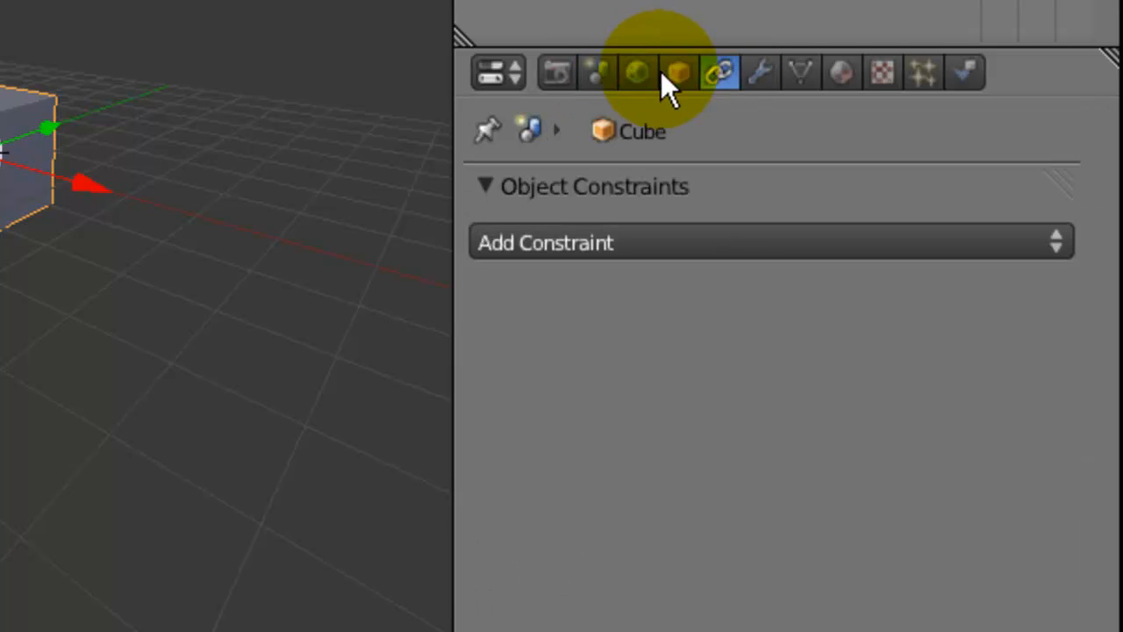
left_click(561, 72)
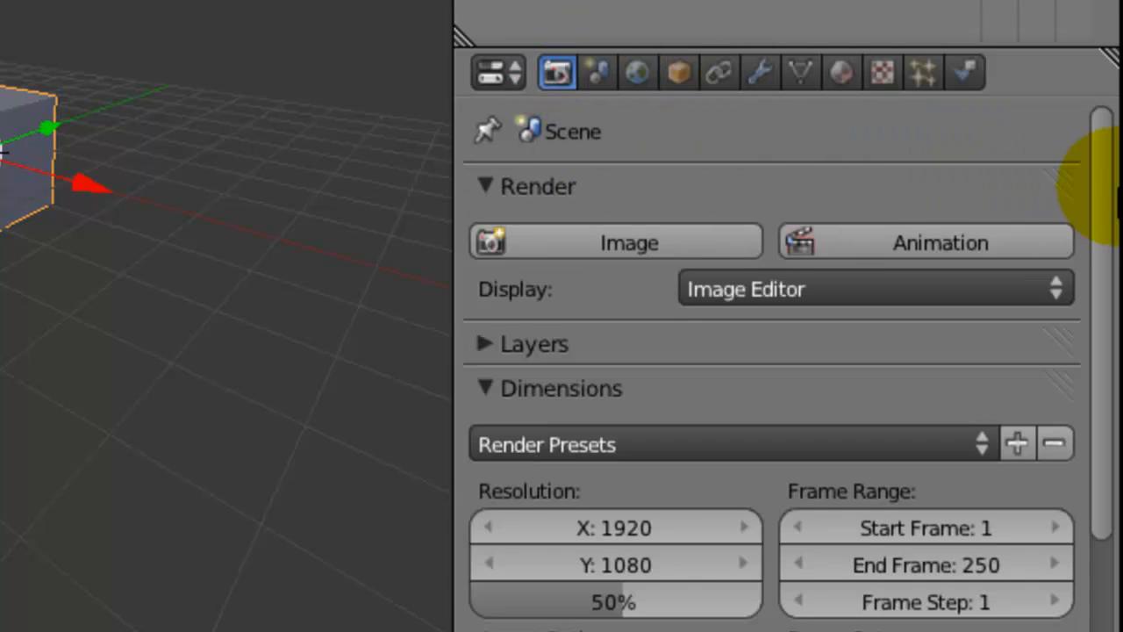
mouse_move(1102, 186)
left_mouse_down()
mouse_move(1098, 430)
mouse_move(1077, 183)
mouse_move(1061, 140)
left_mouse_up()
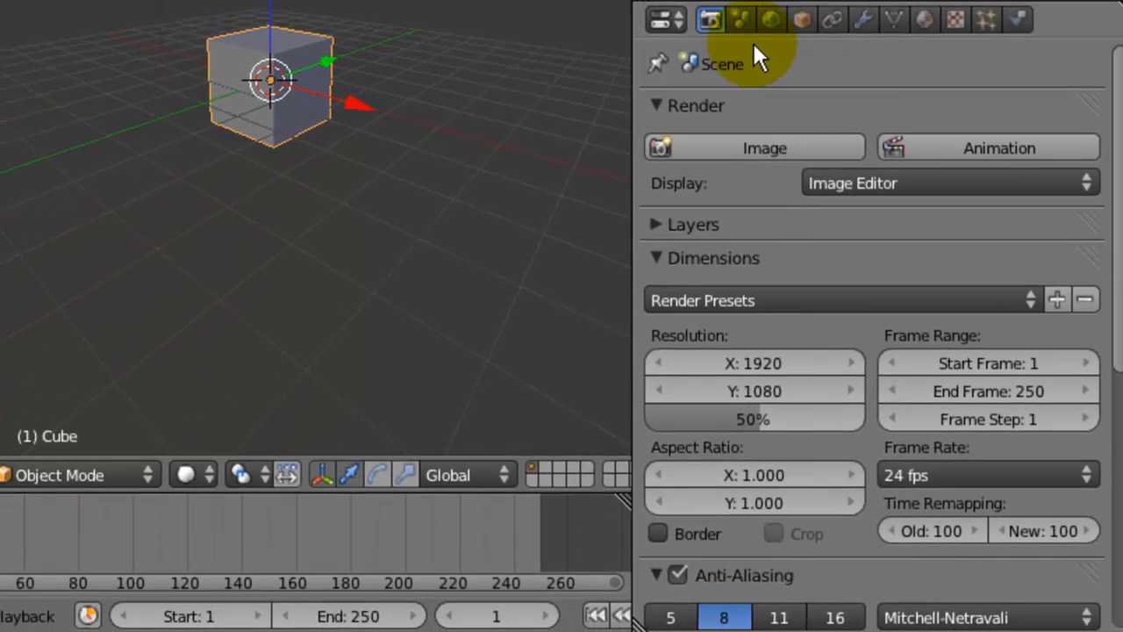
left_click(740, 22)
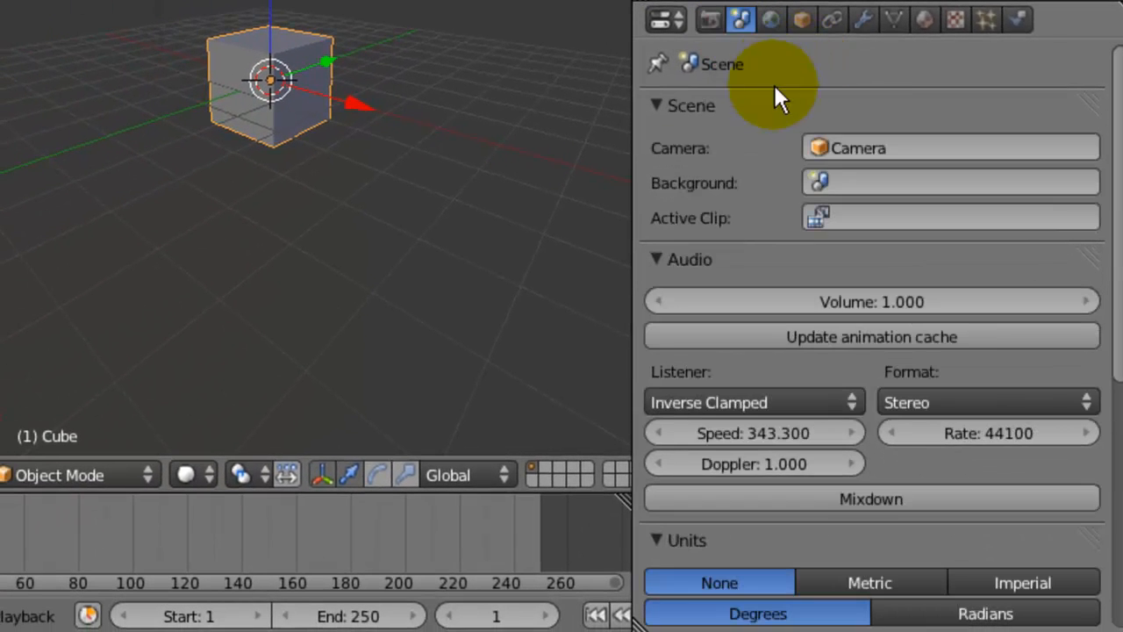
Enable Ambient Occlusion in the world settings
left_click(771, 20)
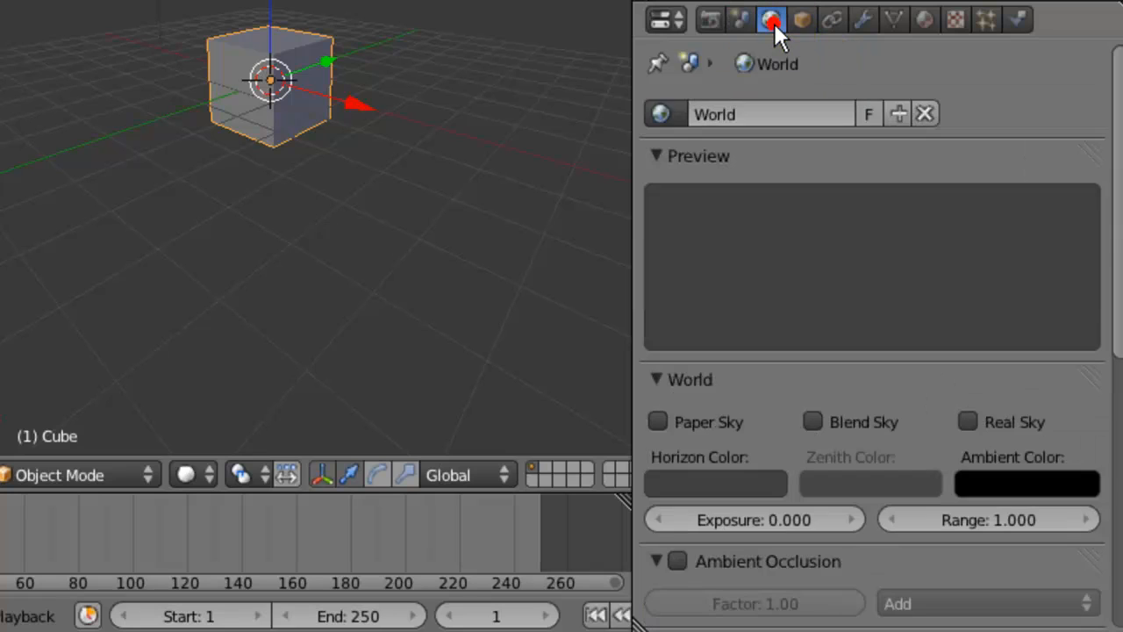
scroll(940, 314, "down", 5)
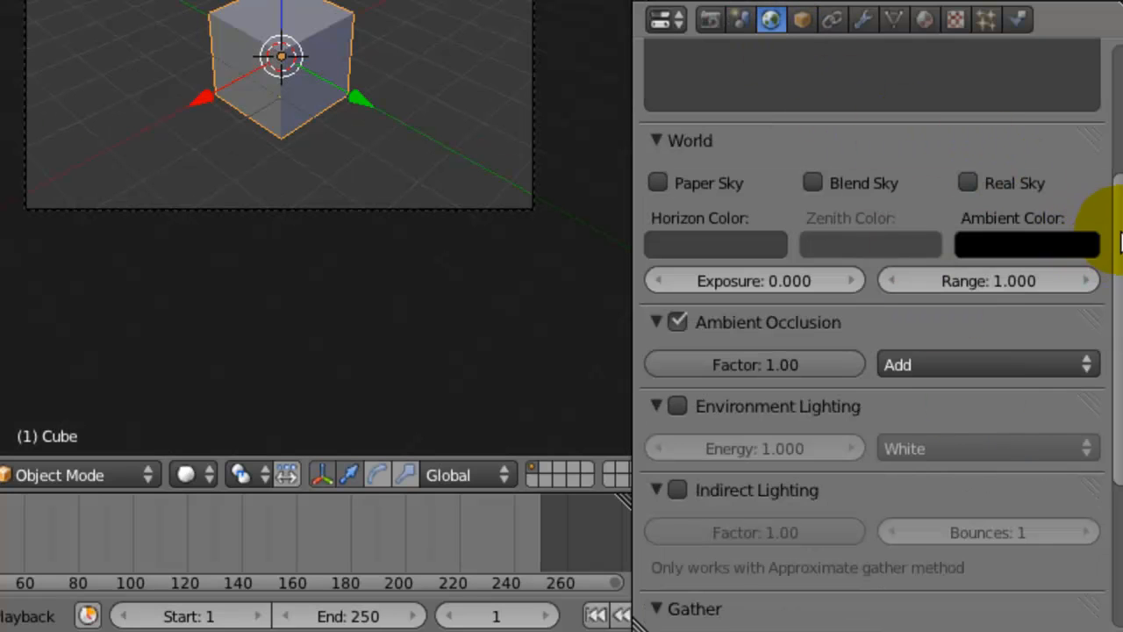
scroll(1111, 201, "up", 5)
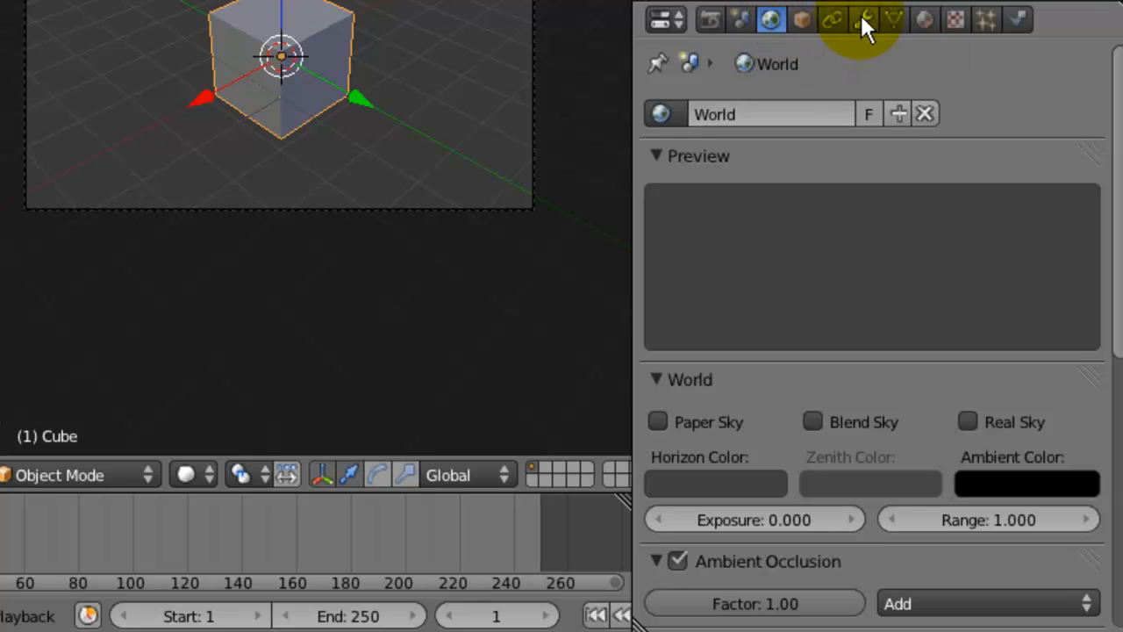
Examine the cube's object transform and constraint settings and the list of available modifiers
left_click(800, 17)
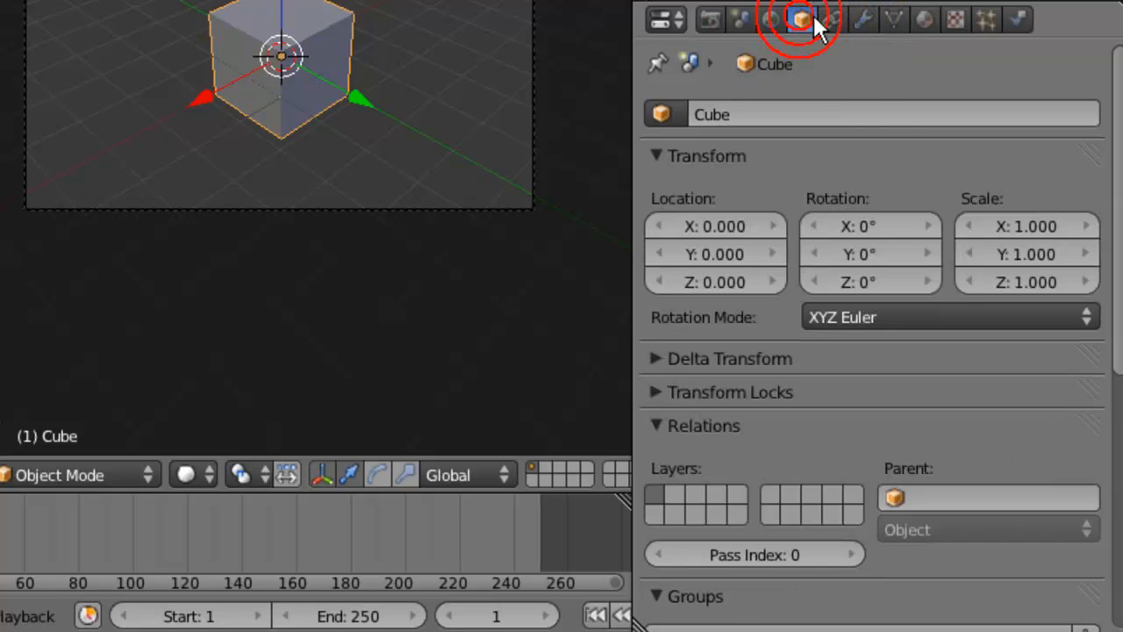
left_click(831, 15)
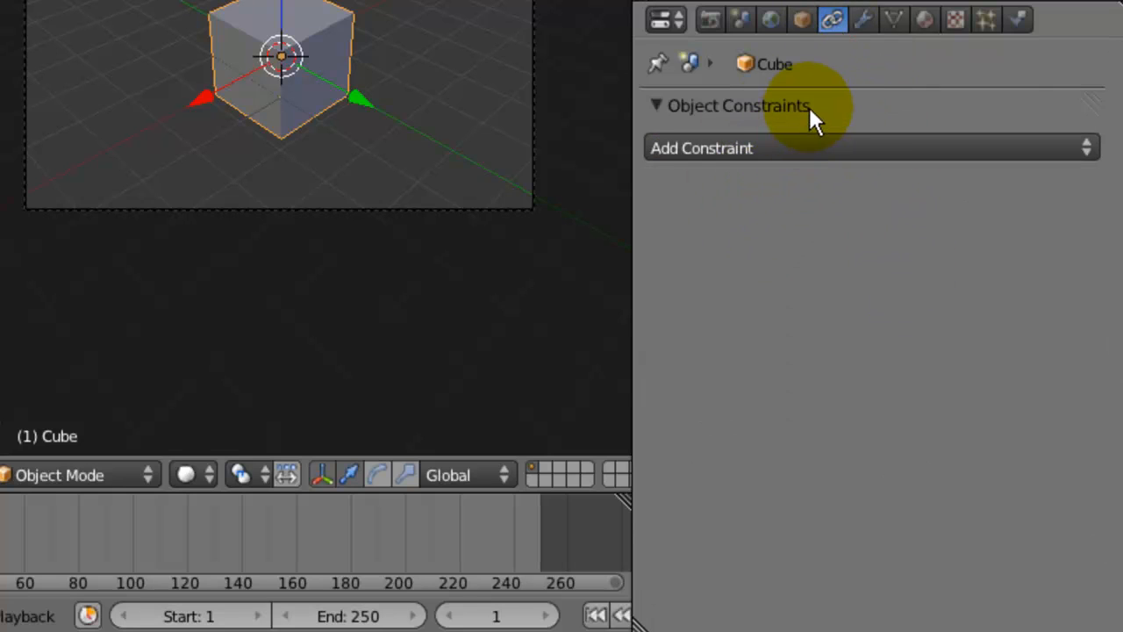
left_click(858, 26)
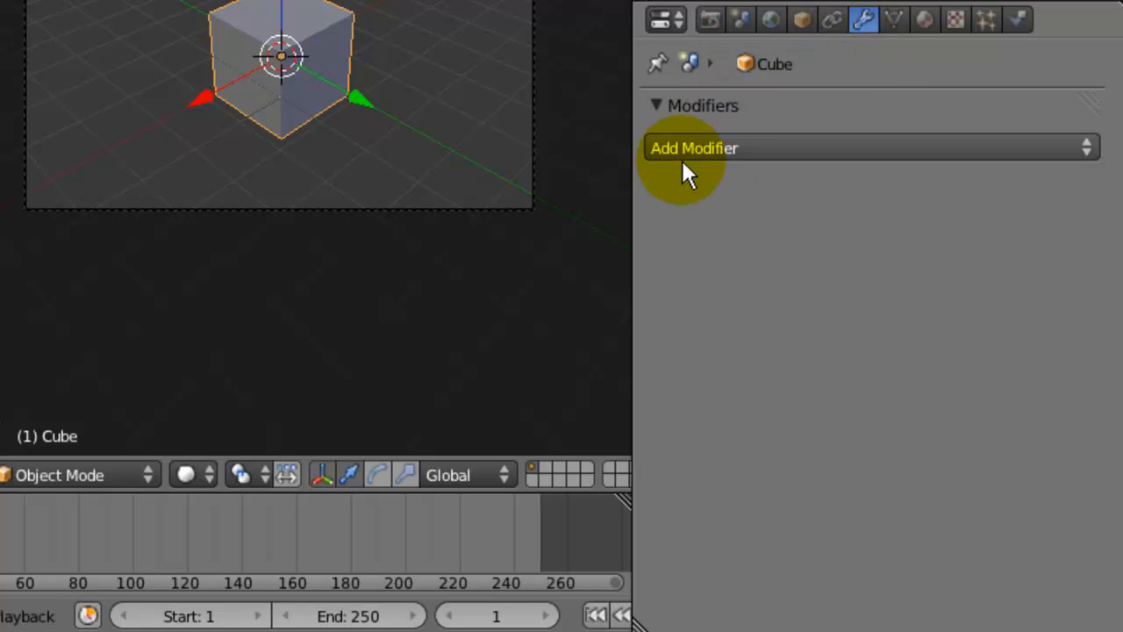
left_click(1087, 148)
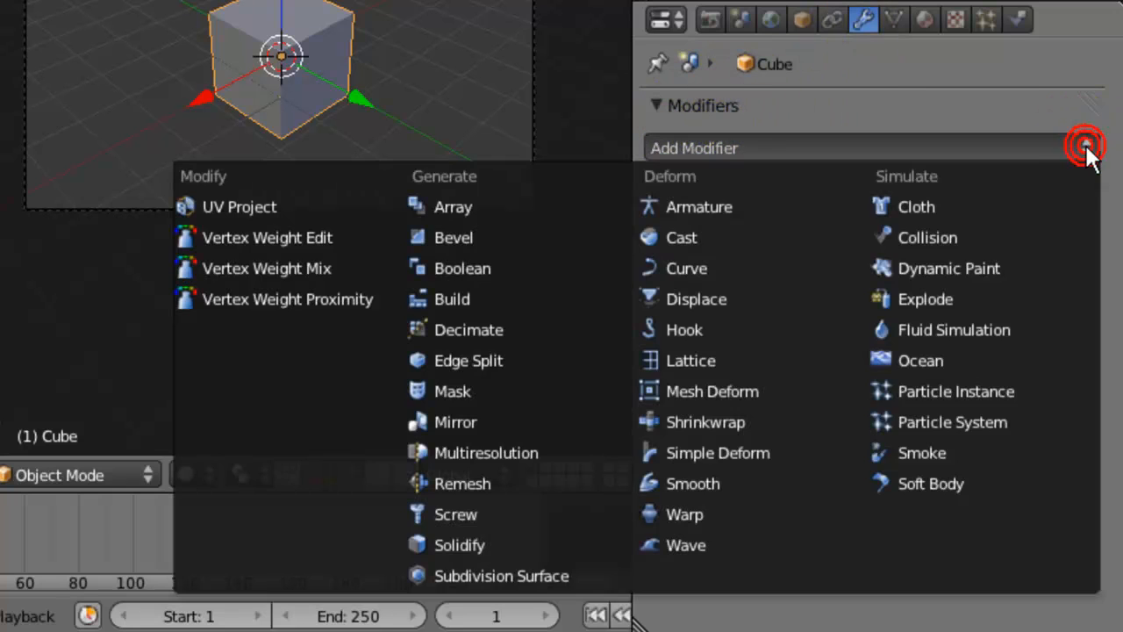
left_click(1090, 149)
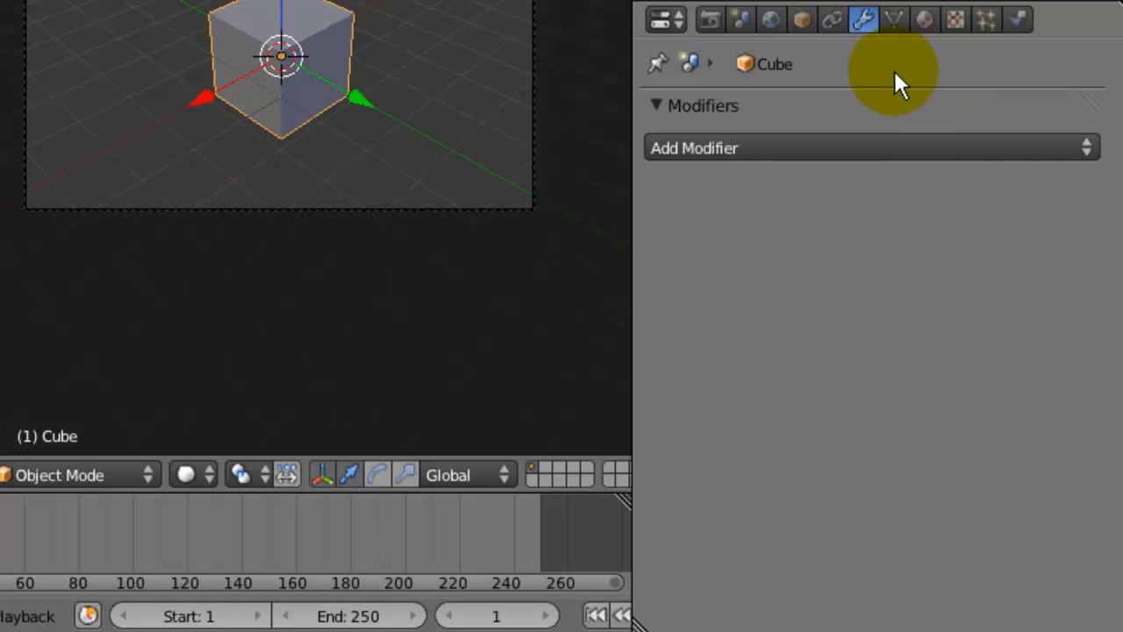
Examine the cube's mesh data, material, texture, particle and physics settings, ending on its material settings
left_click(889, 22)
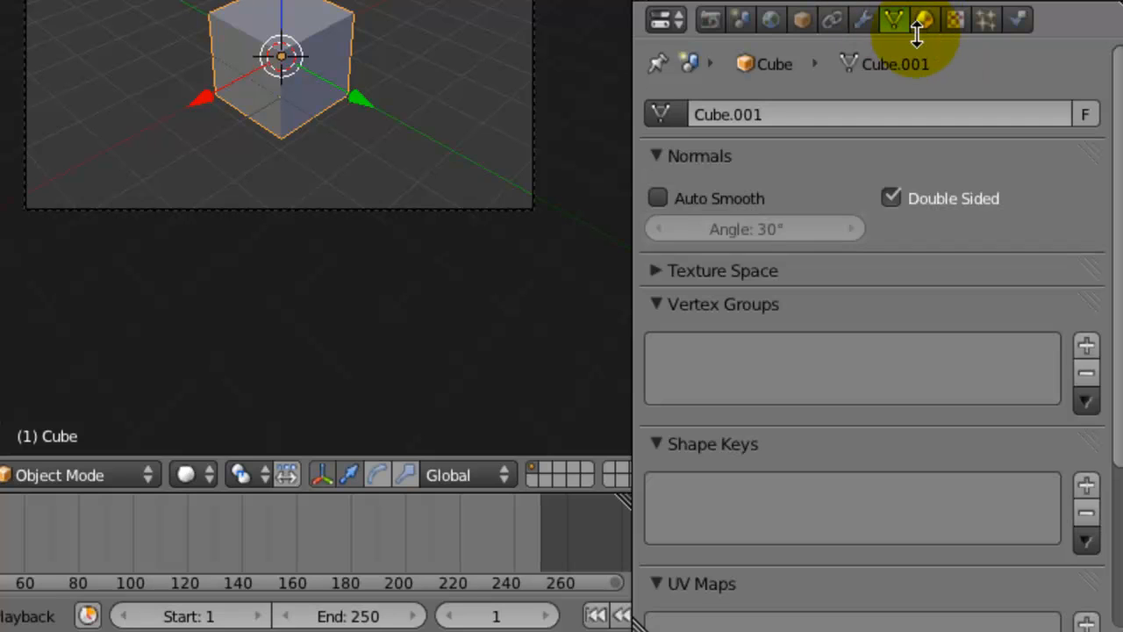
left_click(925, 23)
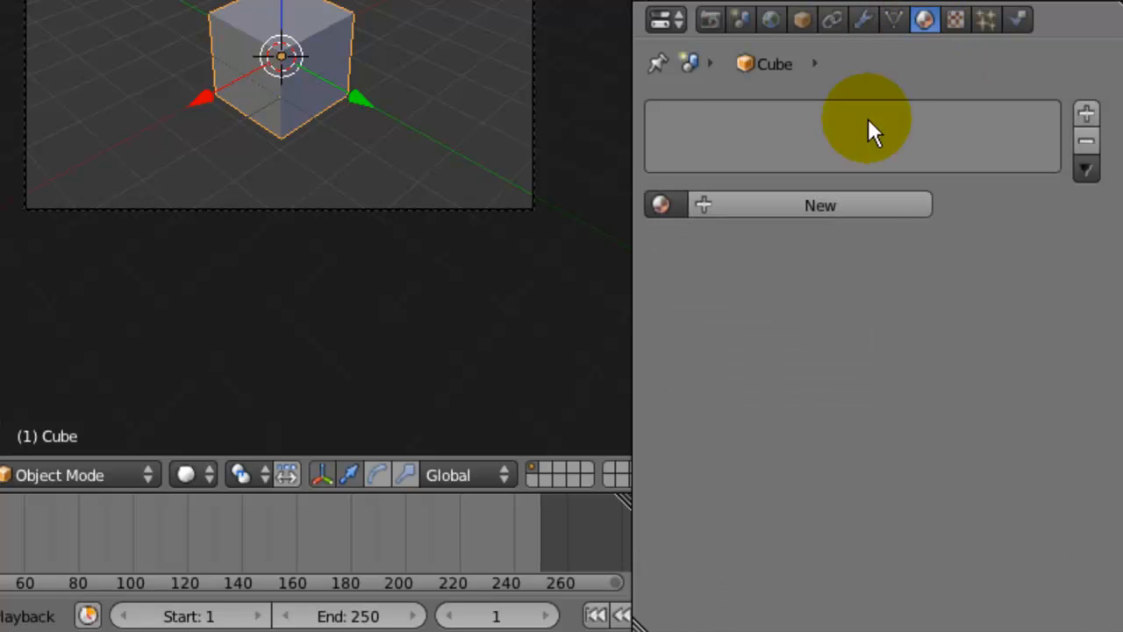
left_click(955, 21)
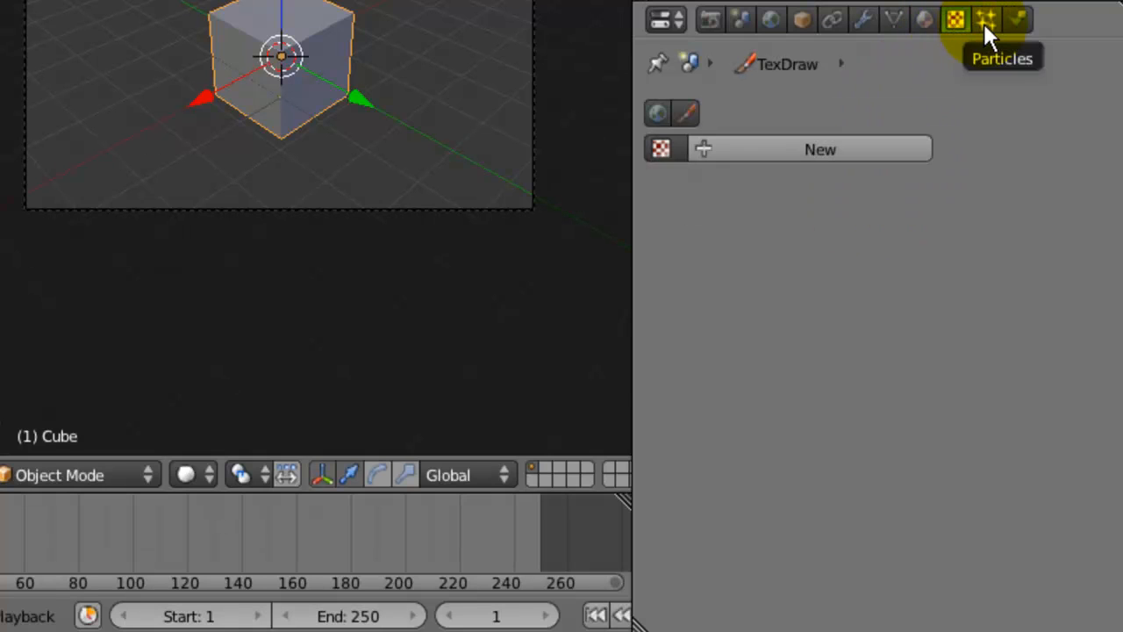
left_click(984, 21)
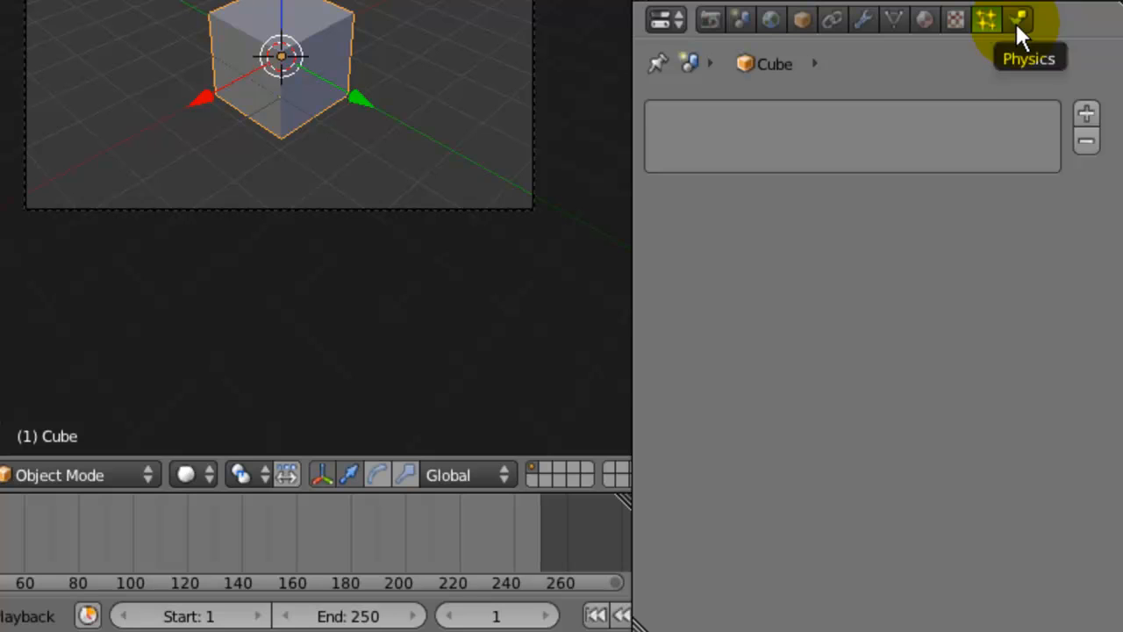
left_click(1016, 24)
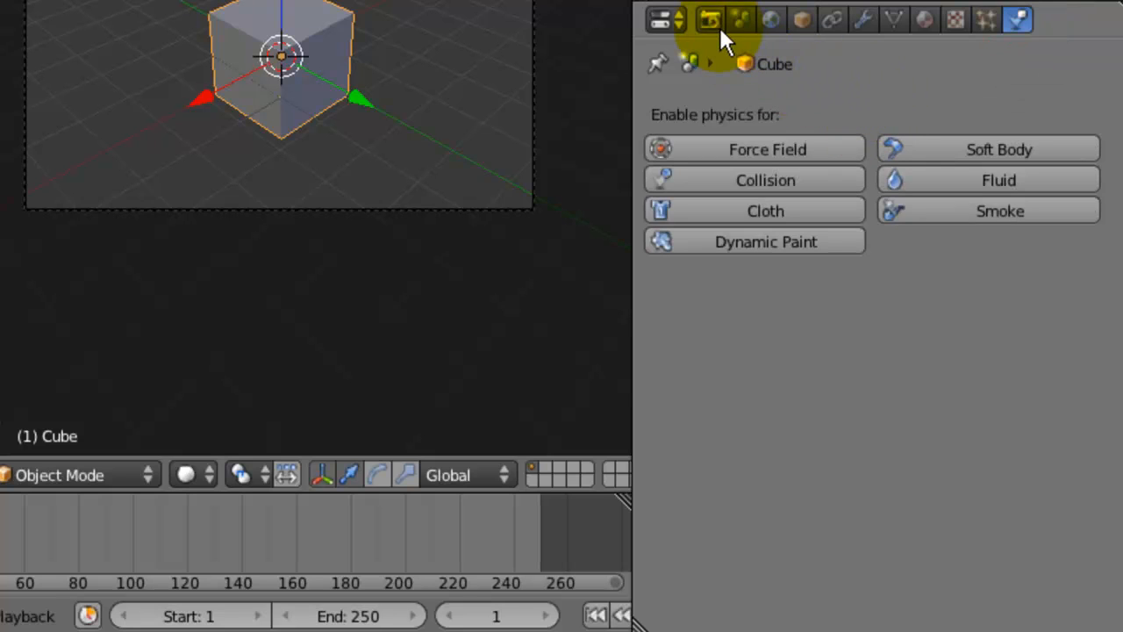
left_click(927, 22)
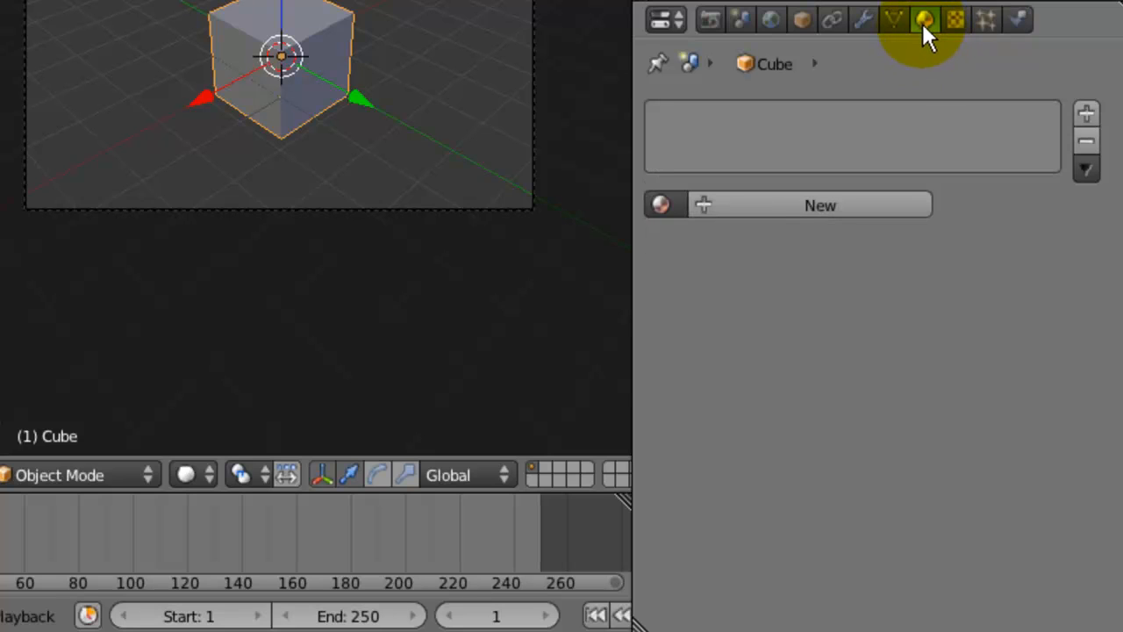
left_click(949, 19)
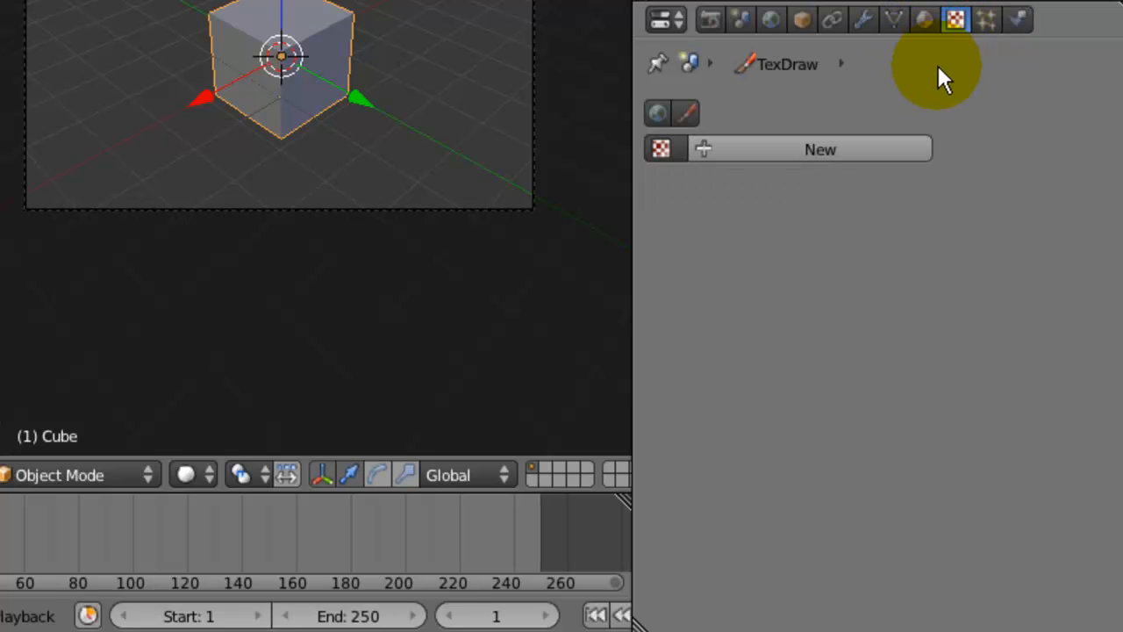
left_click(923, 21)
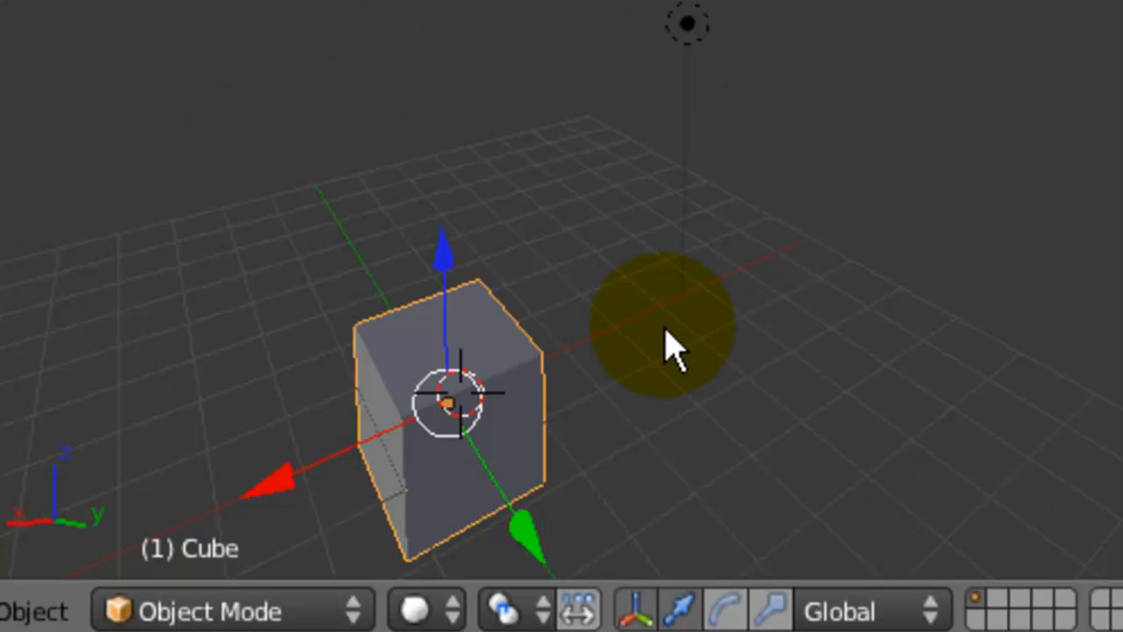
Place the 3D cursor on the grid beside the cube, and switch the cube into Edit Mode and back to Object Mode
middle_click_drag(639, 333, 694, 296)
scroll(664, 252, "down", 2)
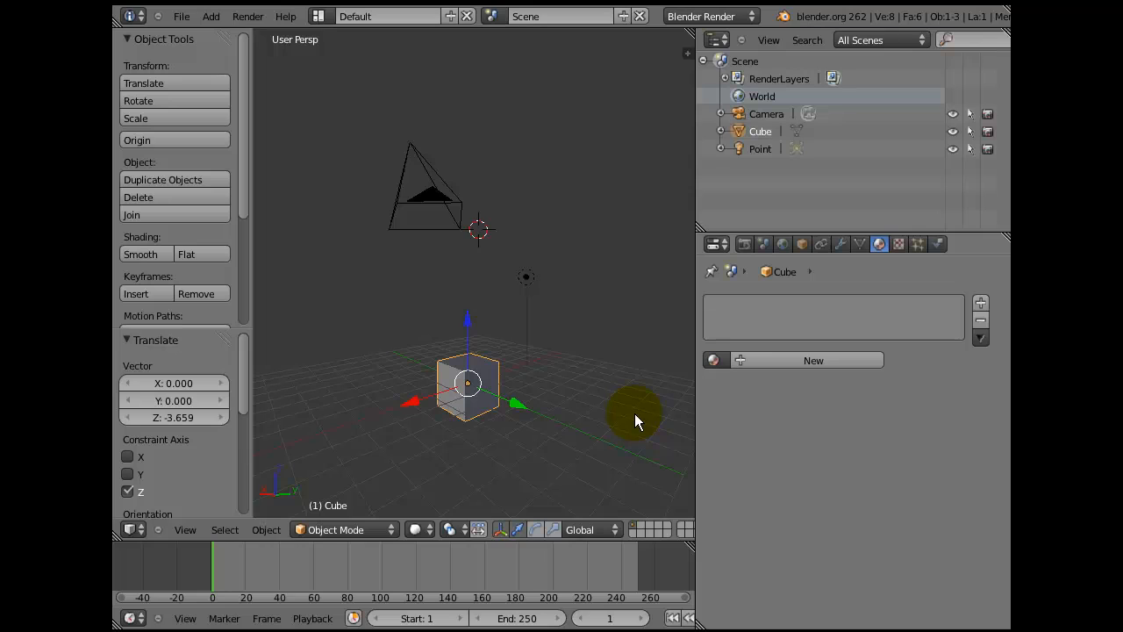
left_click(635, 414)
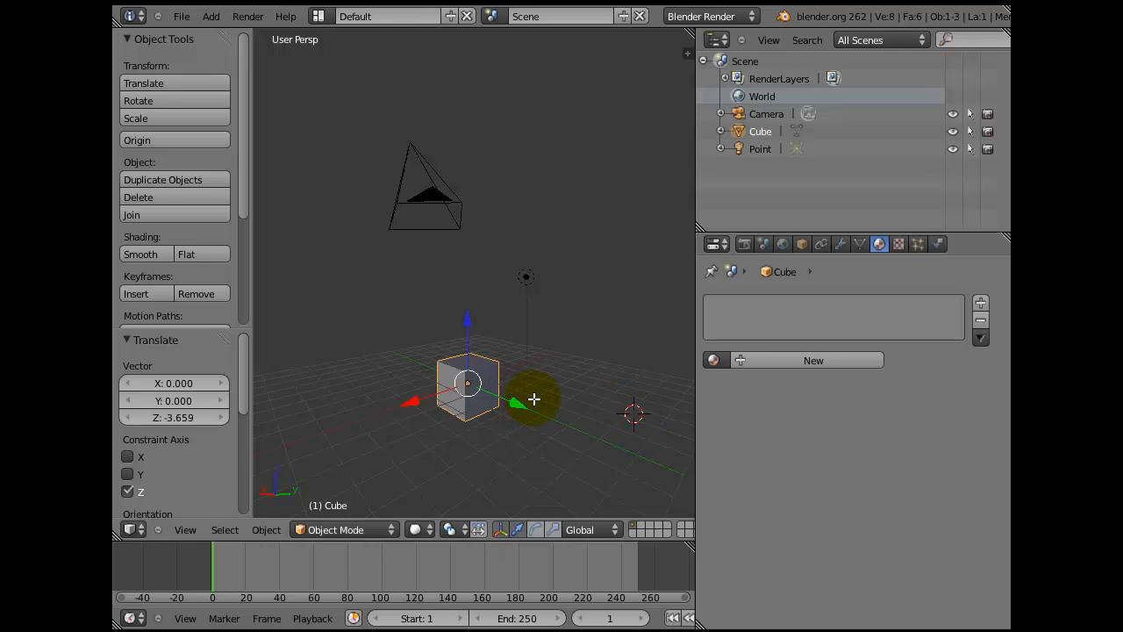
key("Tab")
key("Tab")
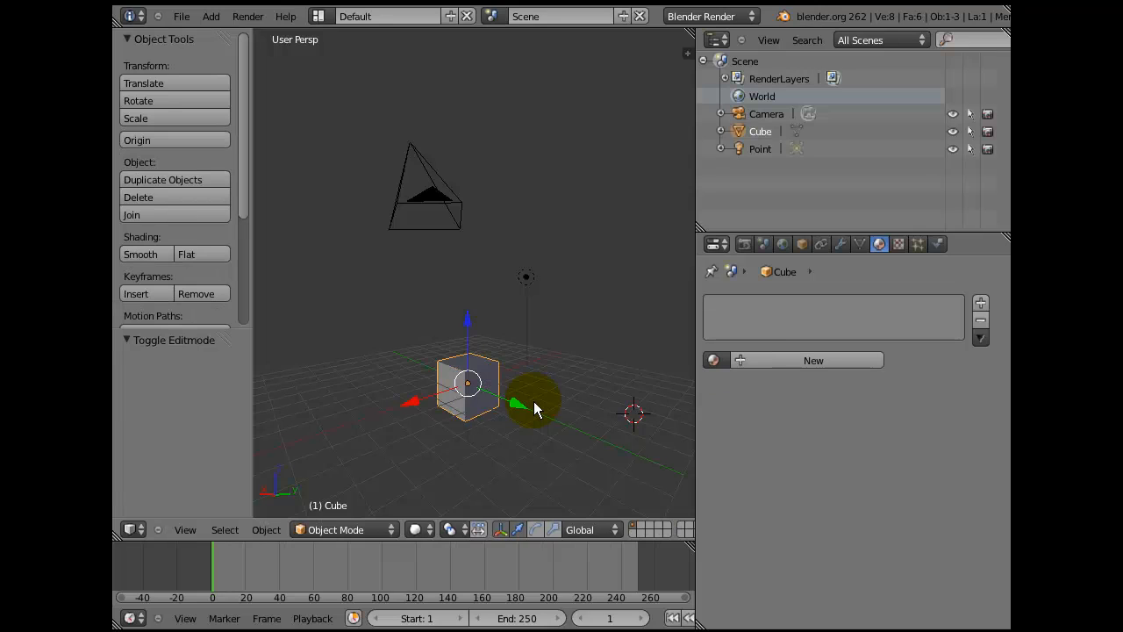
Scale the cube down along the Y axis into a thin upright slab
middle_click_drag(520, 419, 537, 406)
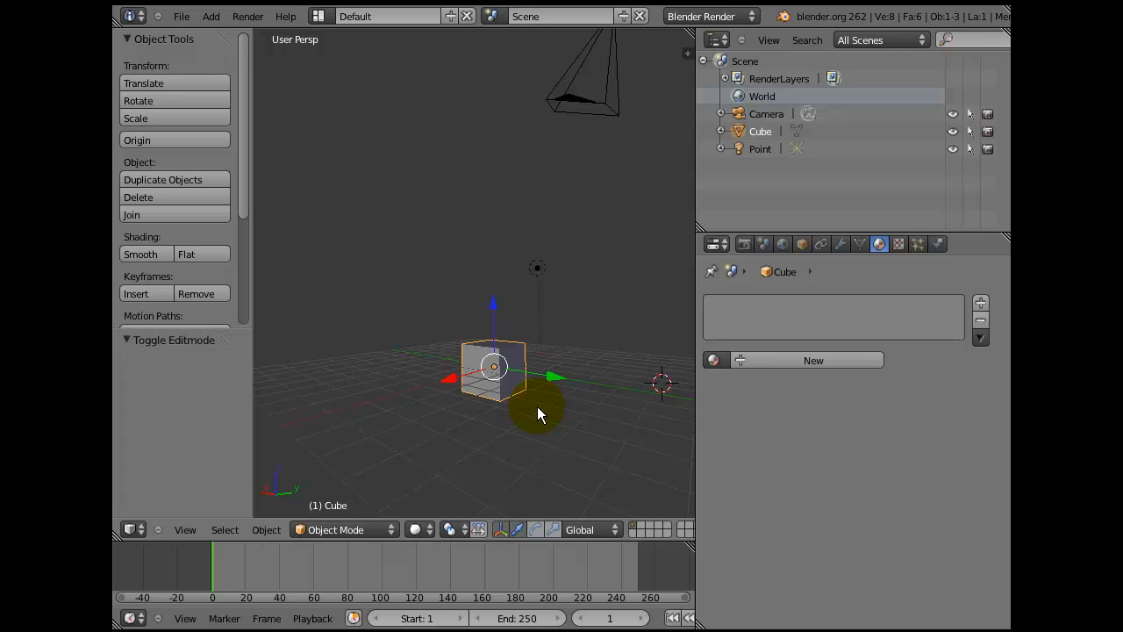
key("s")
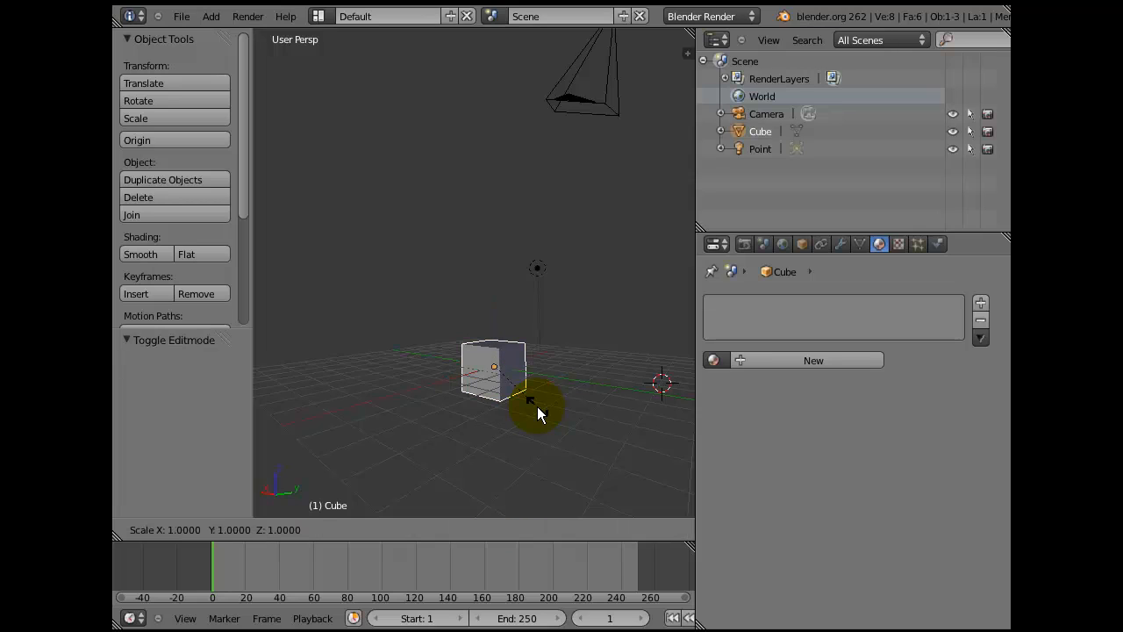
key("y")
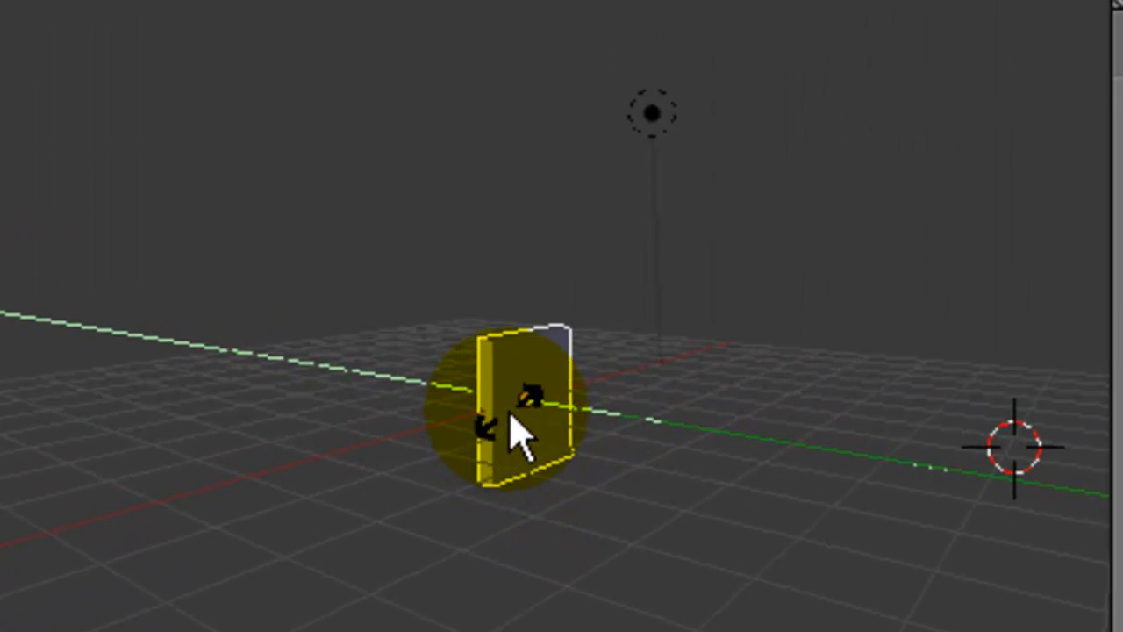
left_click(512, 427)
Move the slab up along the Z axis by about 1.66 units
middle_click_drag(514, 547, 441, 476)
scroll(366, 448, "up", 2)
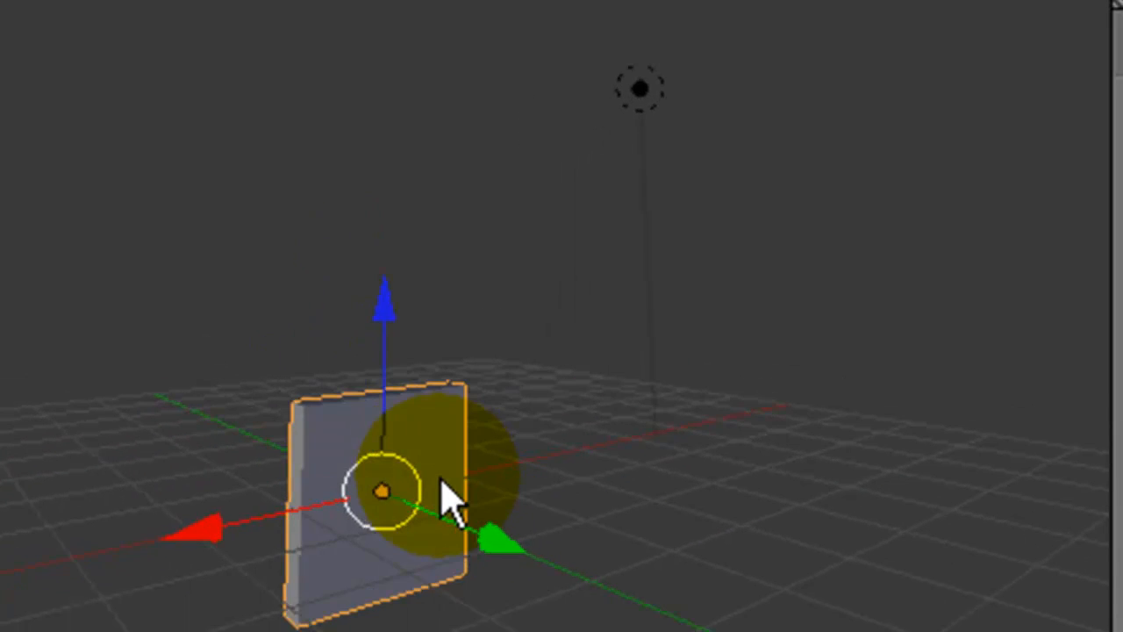
scroll(441, 476, "down", 4)
middle_click_drag(442, 522, 470, 478)
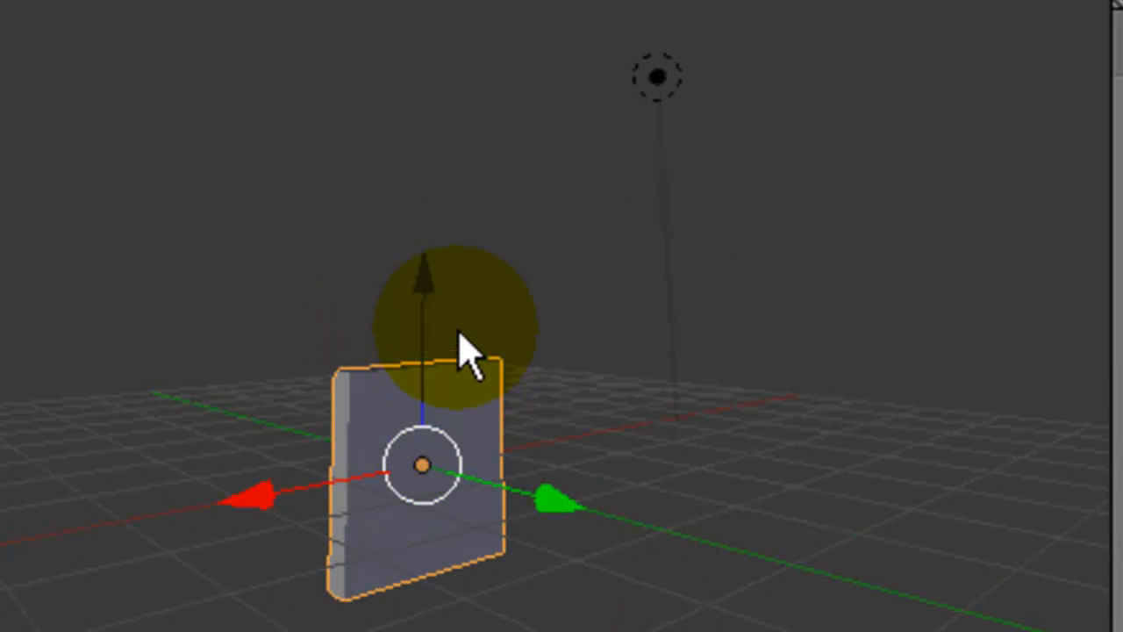
left_click_drag(423, 285, 553, 489)
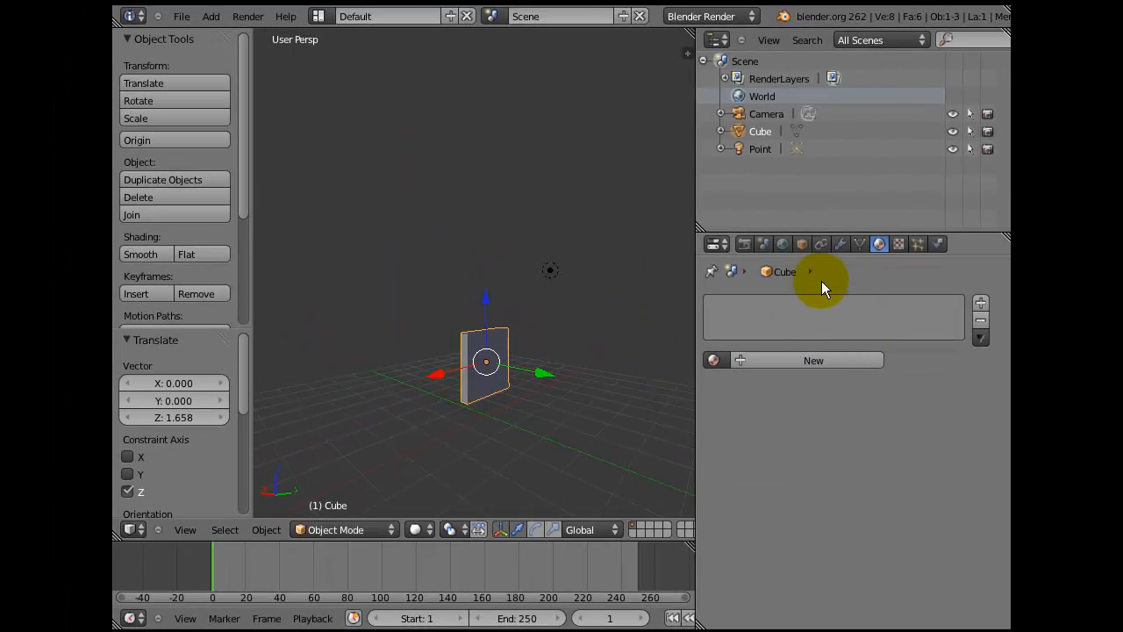
Inspect the raised slab's position above the grid from several angles and distances
scroll(505, 383, "up", 2)
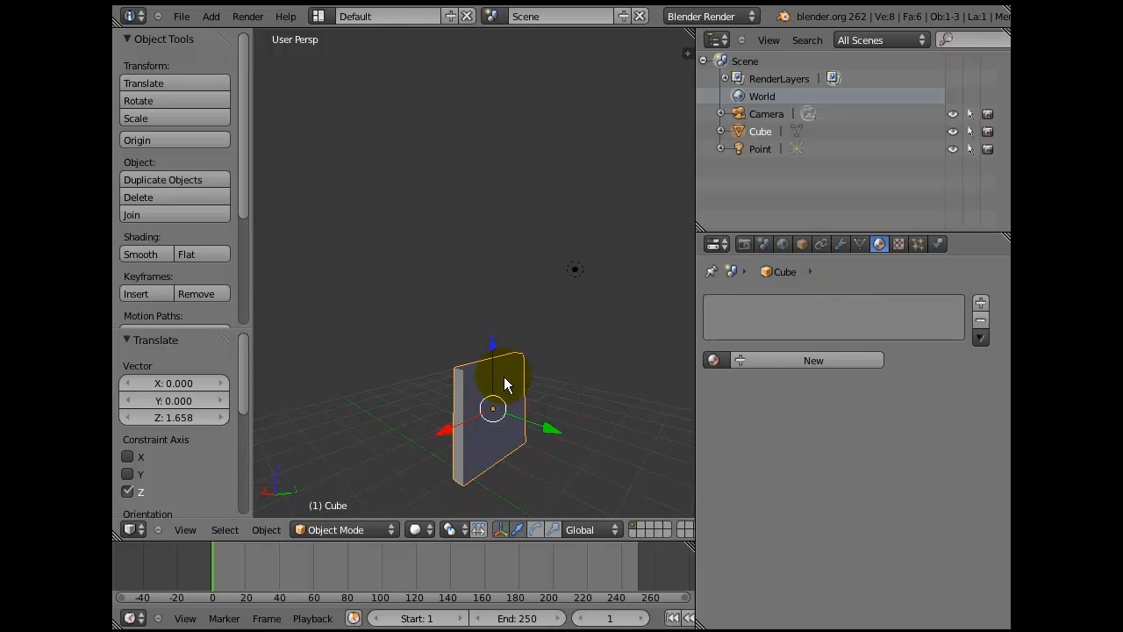
mouse_move(505, 399)
middle_mouse_down()
mouse_move(500, 365)
mouse_move(498, 389)
middle_mouse_up()
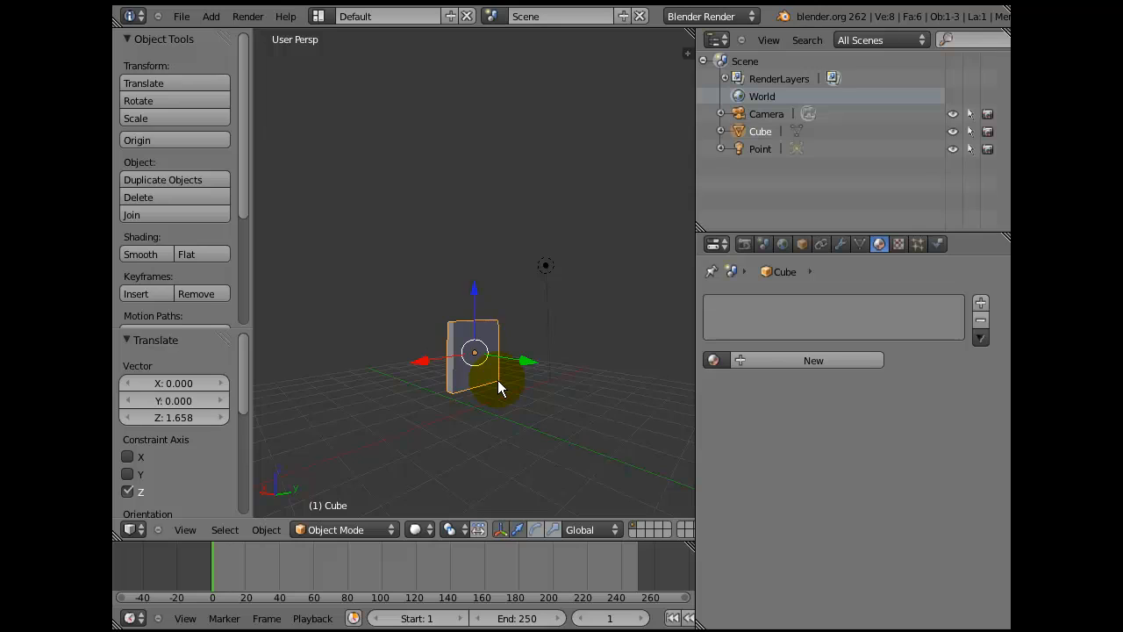
scroll(498, 389, "up", 2)
scroll(498, 389, "down", 2)
middle_click_drag(498, 382, 499, 378)
scroll(491, 358, "up", 2)
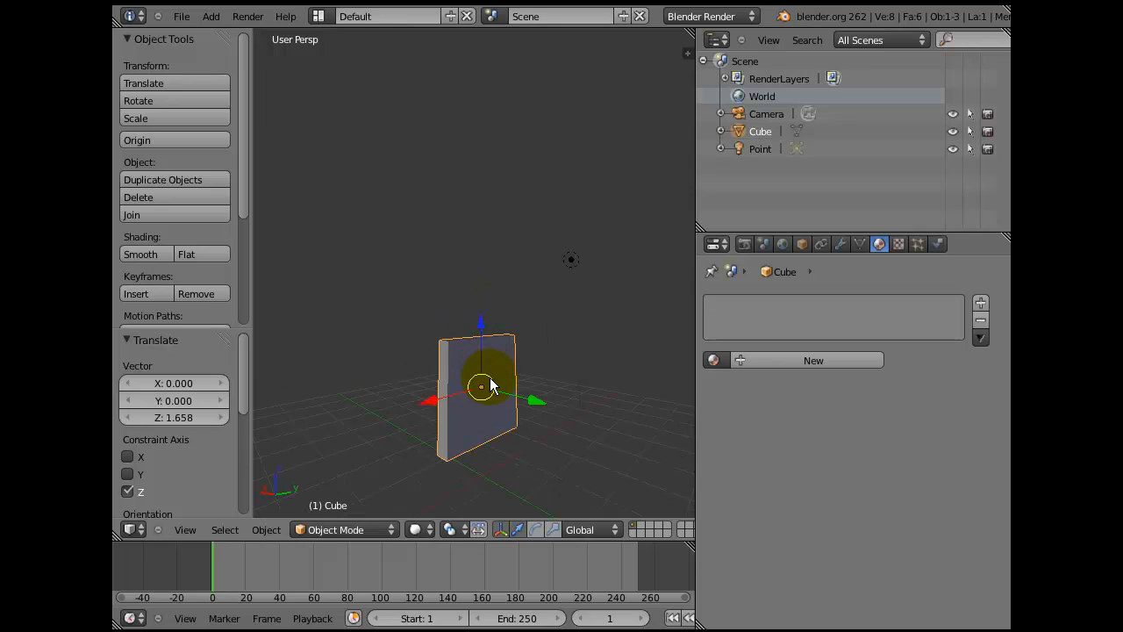
scroll(491, 387, "down", 2)
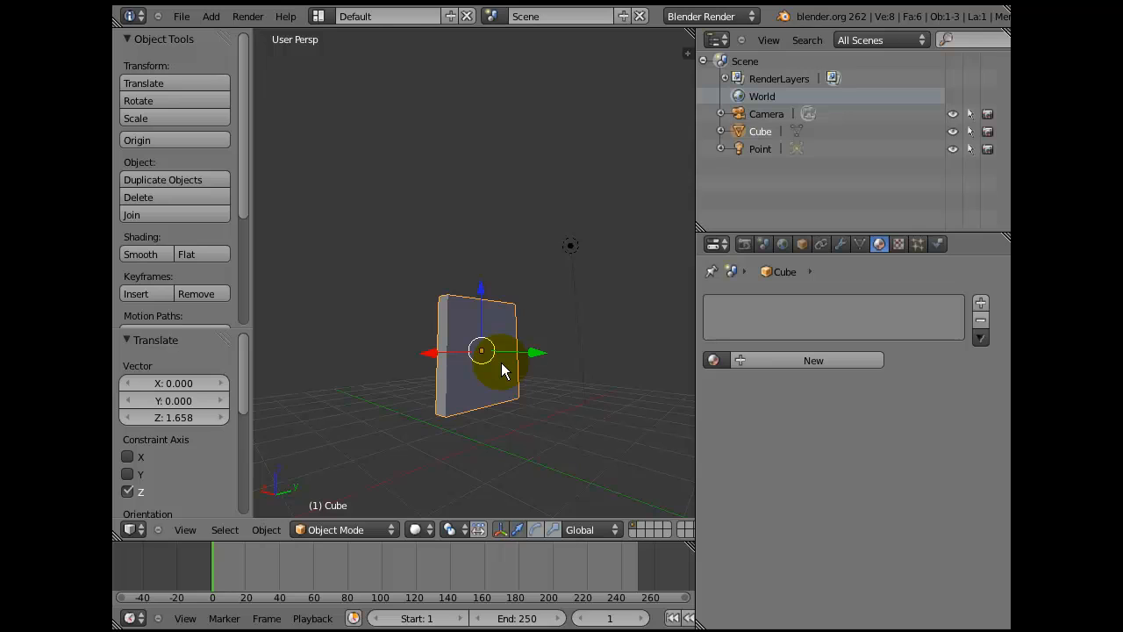
Add a new material to the slab
scroll(502, 370, "down", 3)
scroll(502, 371, "up", 2)
mouse_move(502, 364)
middle_mouse_down()
mouse_move(502, 384)
mouse_move(502, 367)
middle_mouse_up()
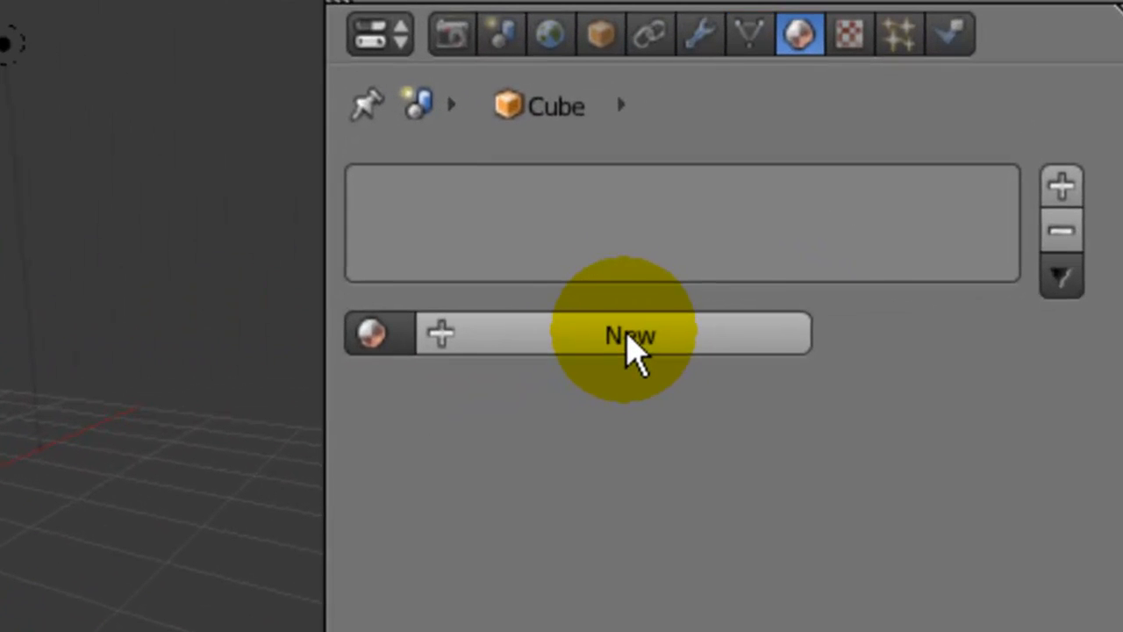
left_click(625, 336)
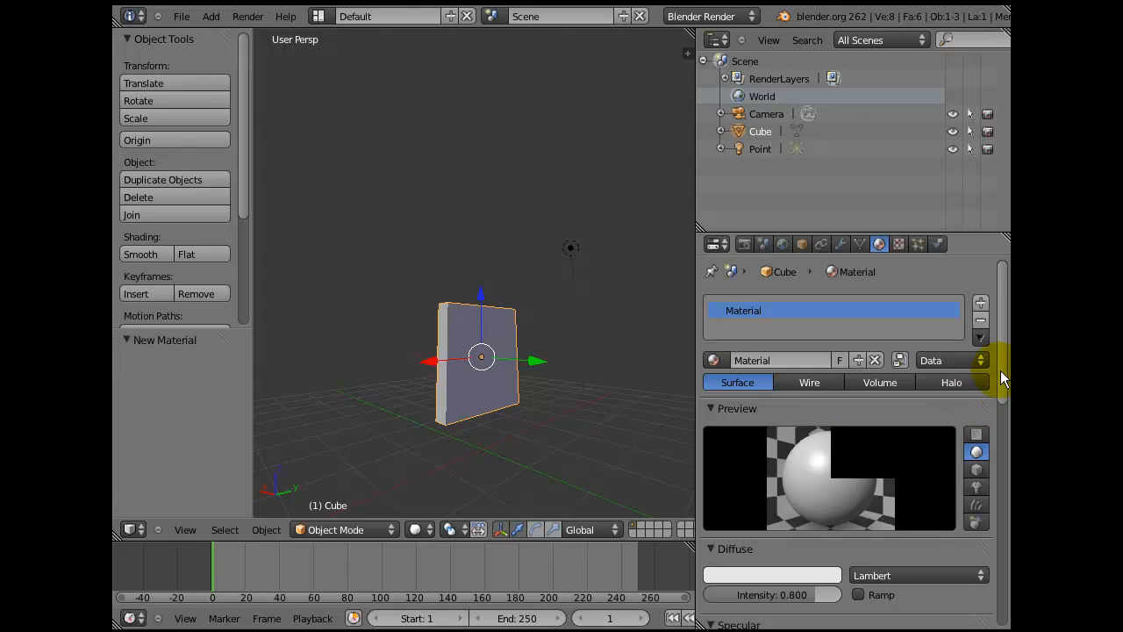
Expand and collapse the material's Subsurface Scattering settings, and collapse its Options section
left_click_drag(1003, 377, 1003, 576)
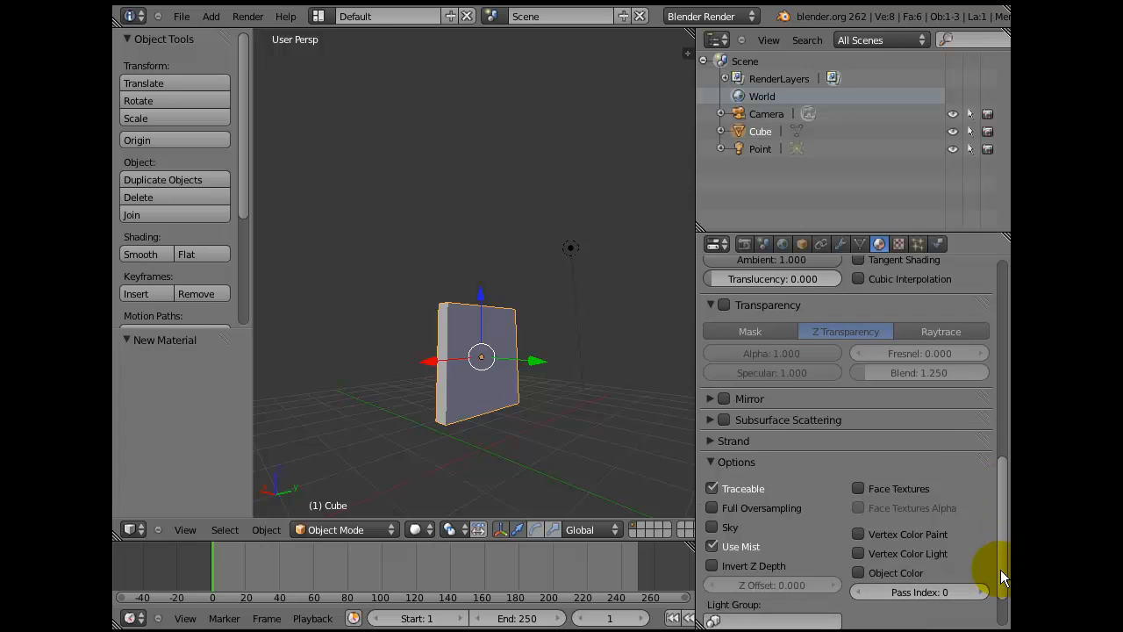
left_click(707, 419)
left_click(708, 419)
left_click(707, 419)
left_click(707, 420)
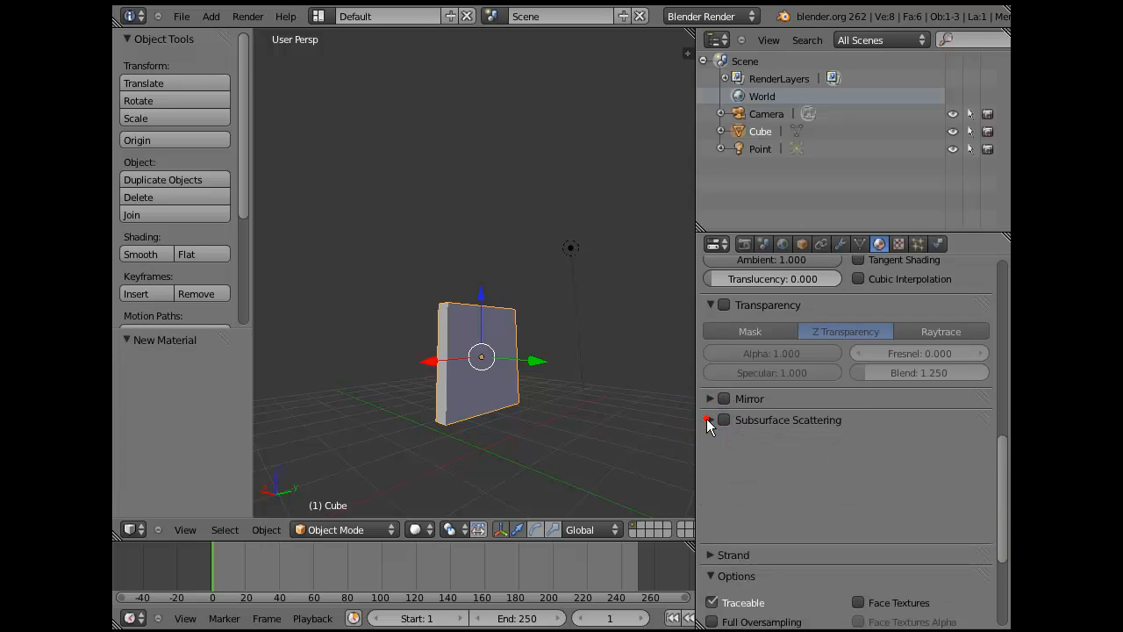
left_click(709, 462)
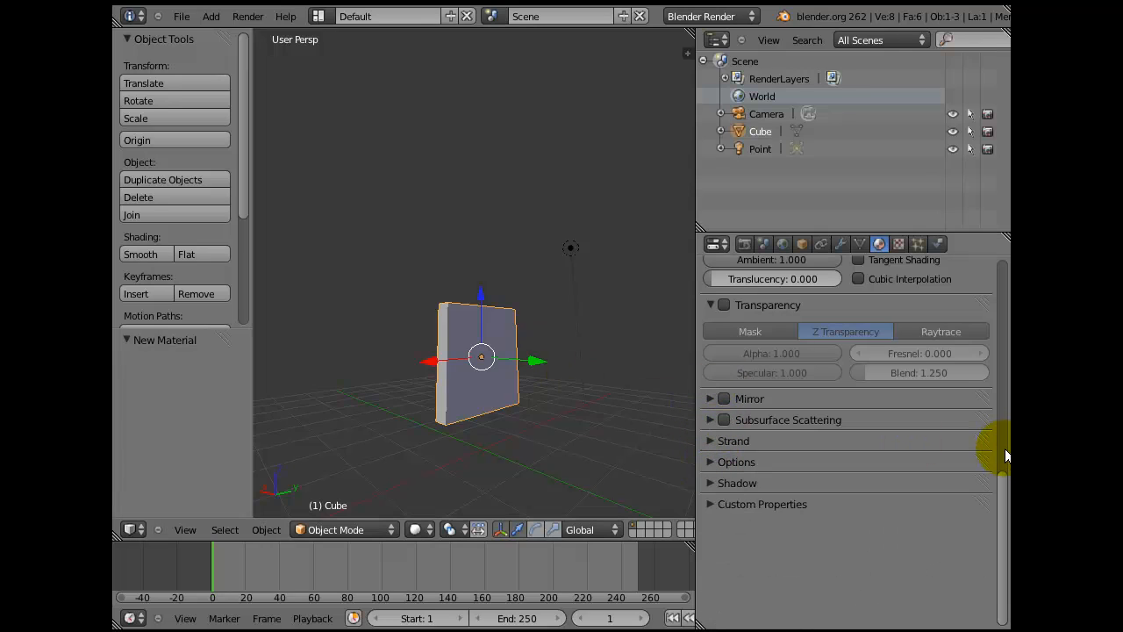
Set the material's diffuse colour to a light blue, RGB 0.316, 0.466, 0.800
left_click_drag(1005, 484, 1005, 359)
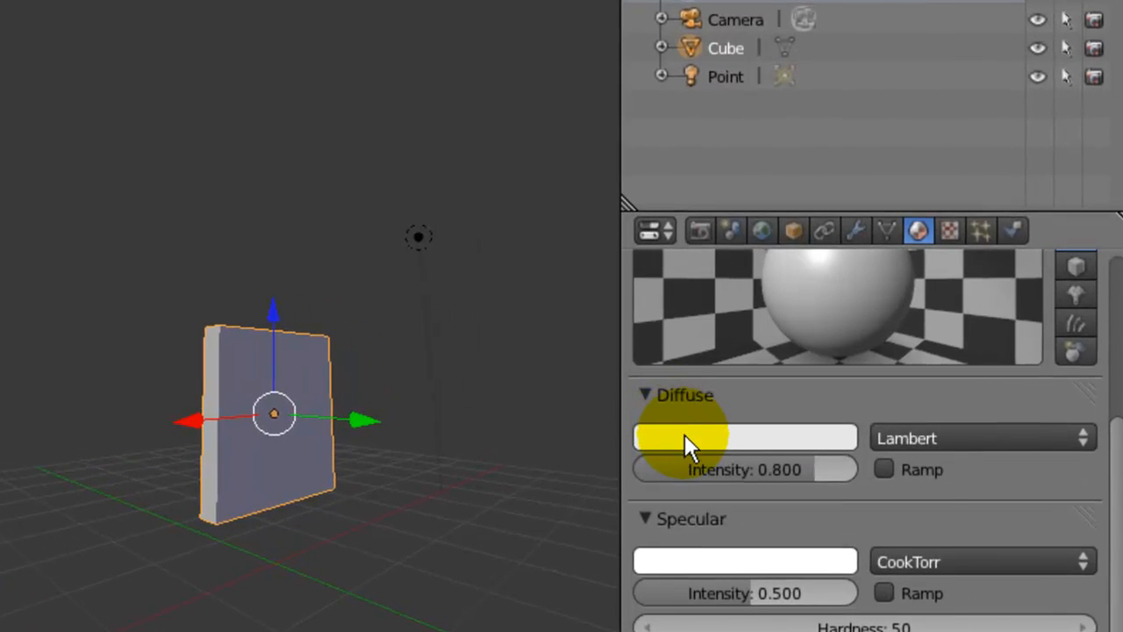
left_click(763, 441)
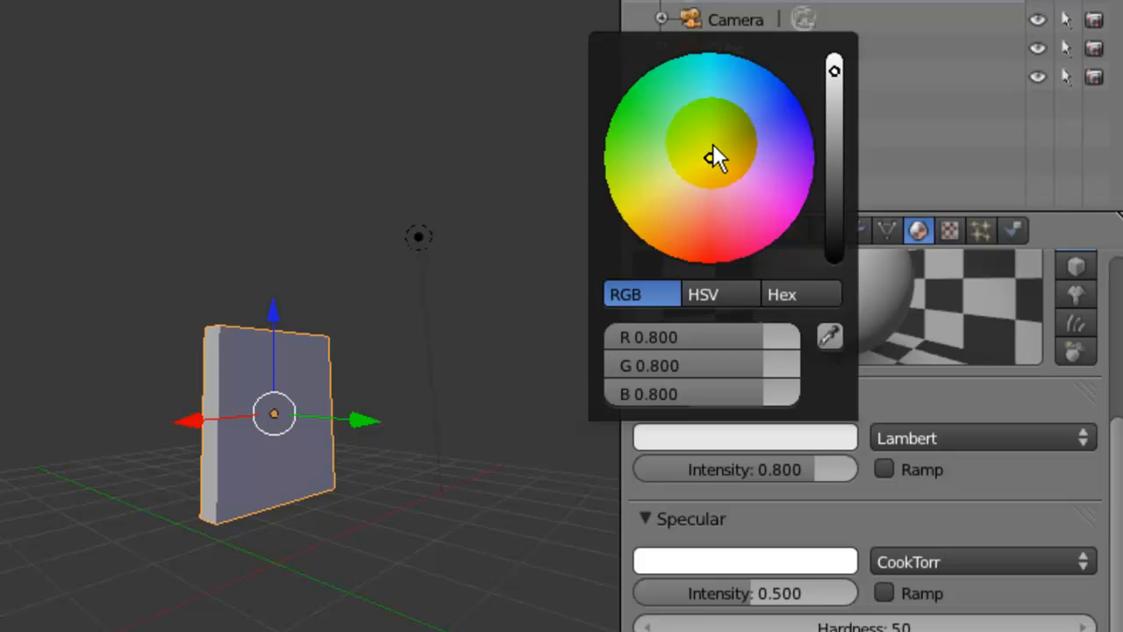
left_click_drag(696, 138, 752, 108)
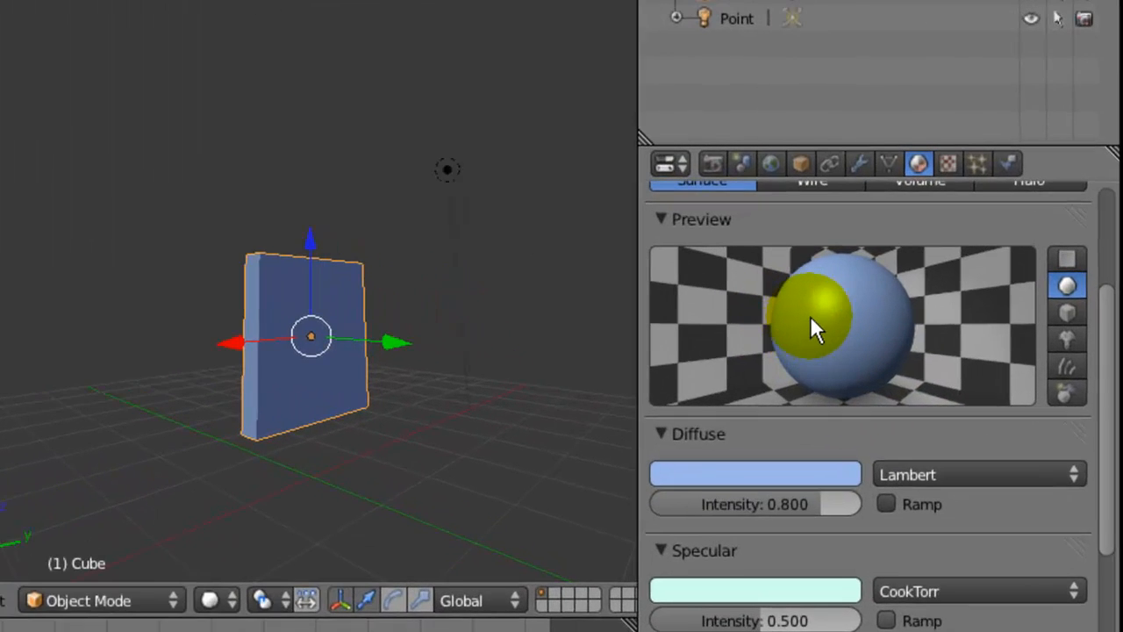
Switch the material preview to the flat plane and check the diffuse colour against the slab
left_click(1079, 261)
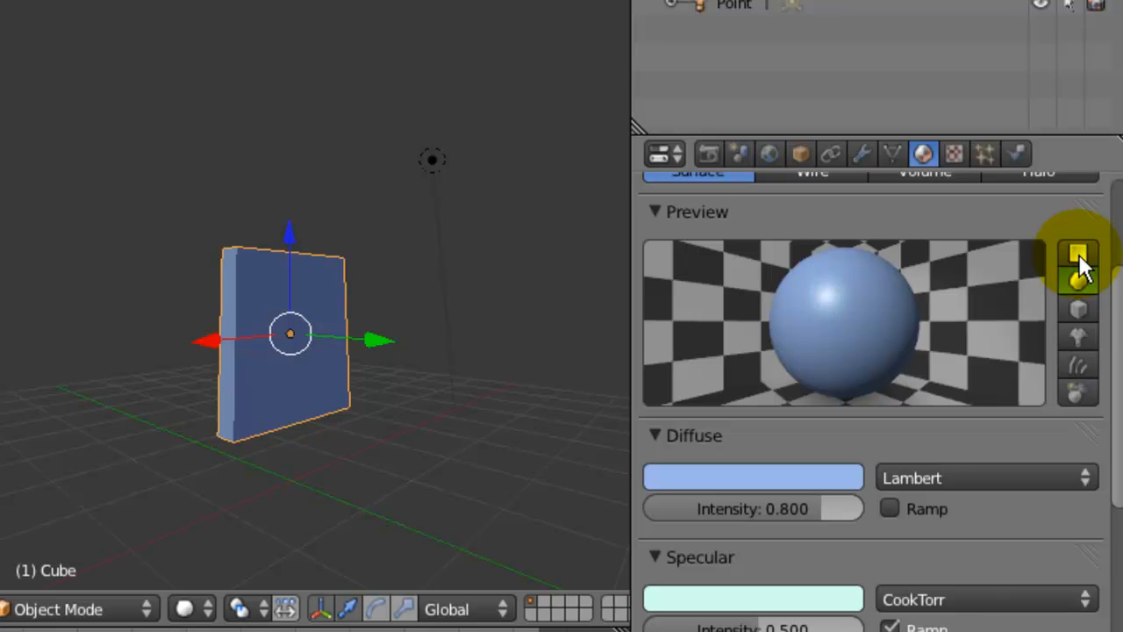
left_click(1079, 259)
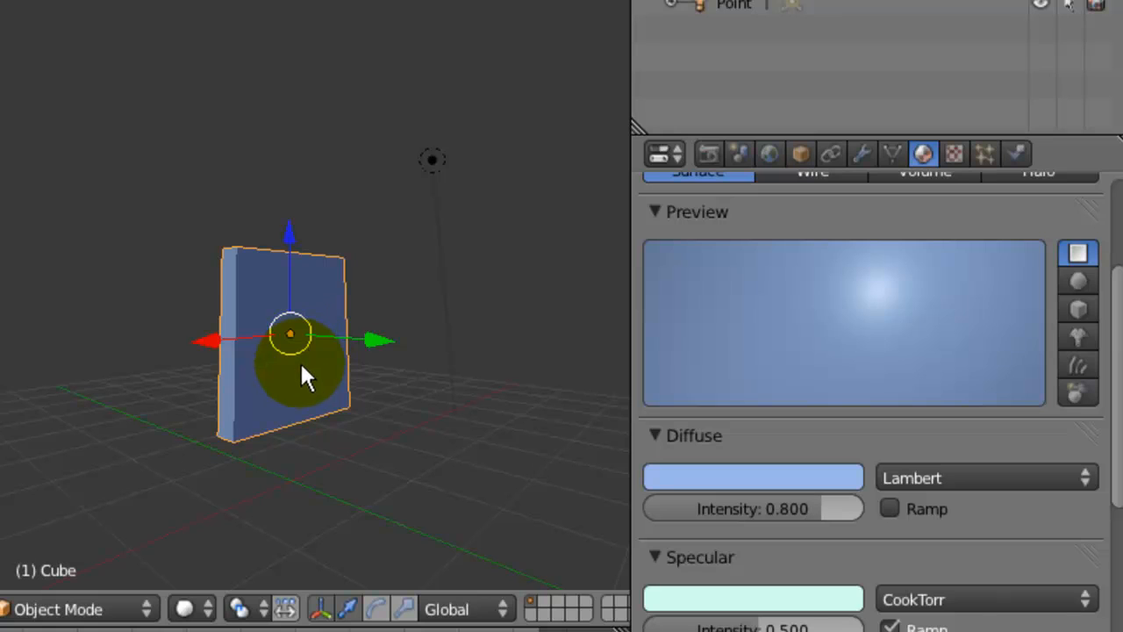
middle_click_drag(308, 360, 322, 360)
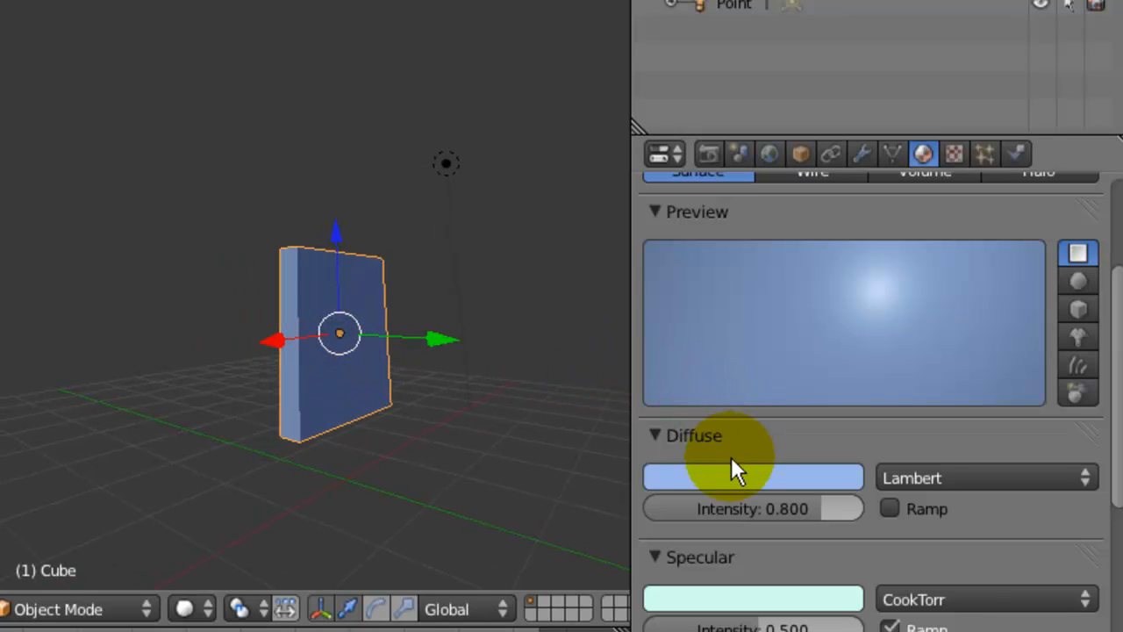
left_click(702, 474)
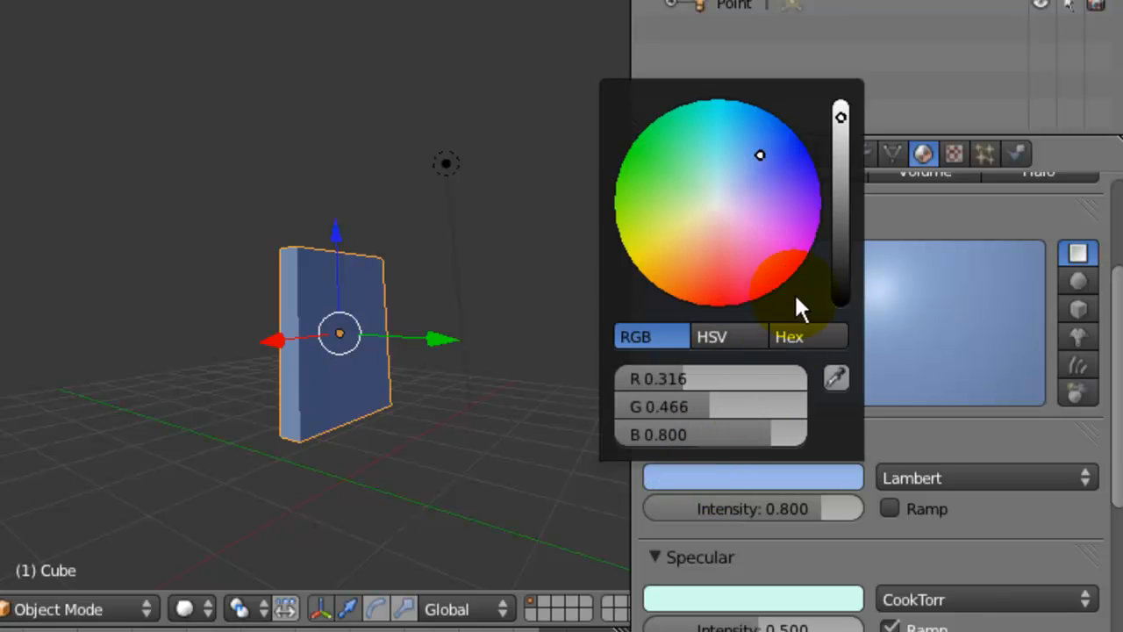
left_click(890, 431)
middle_click_drag(372, 340, 287, 352)
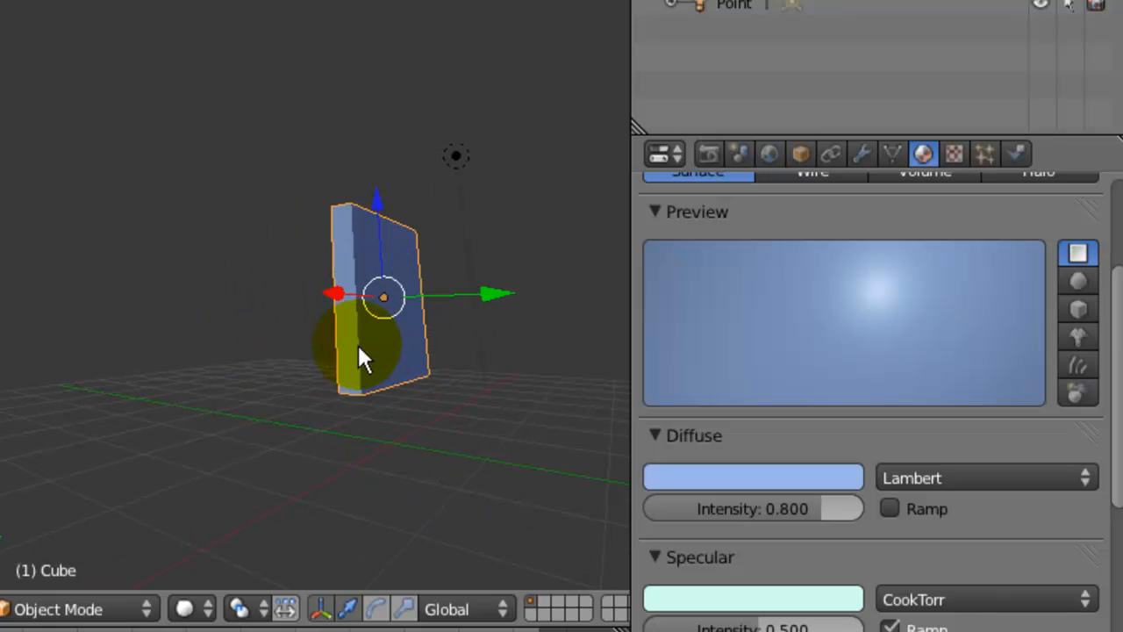
Try yellow, blue and orange specular colours for the material and settle on a pale lavender
left_click(725, 604)
mouse_move(742, 429)
left_mouse_down()
mouse_move(717, 325)
mouse_move(683, 359)
left_mouse_up()
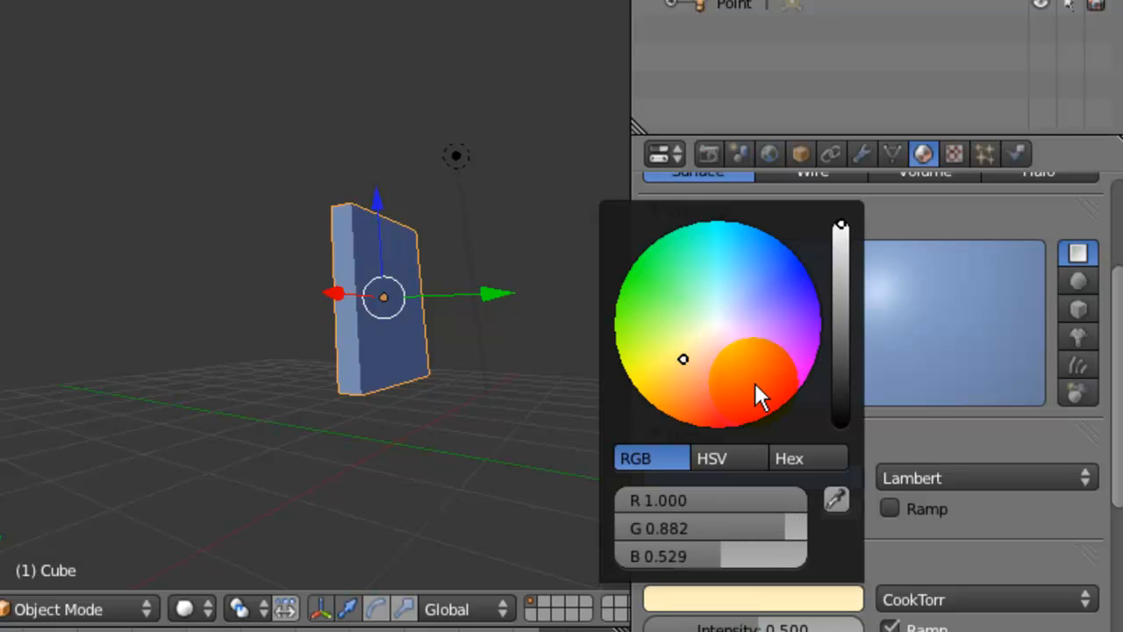
left_click(891, 430)
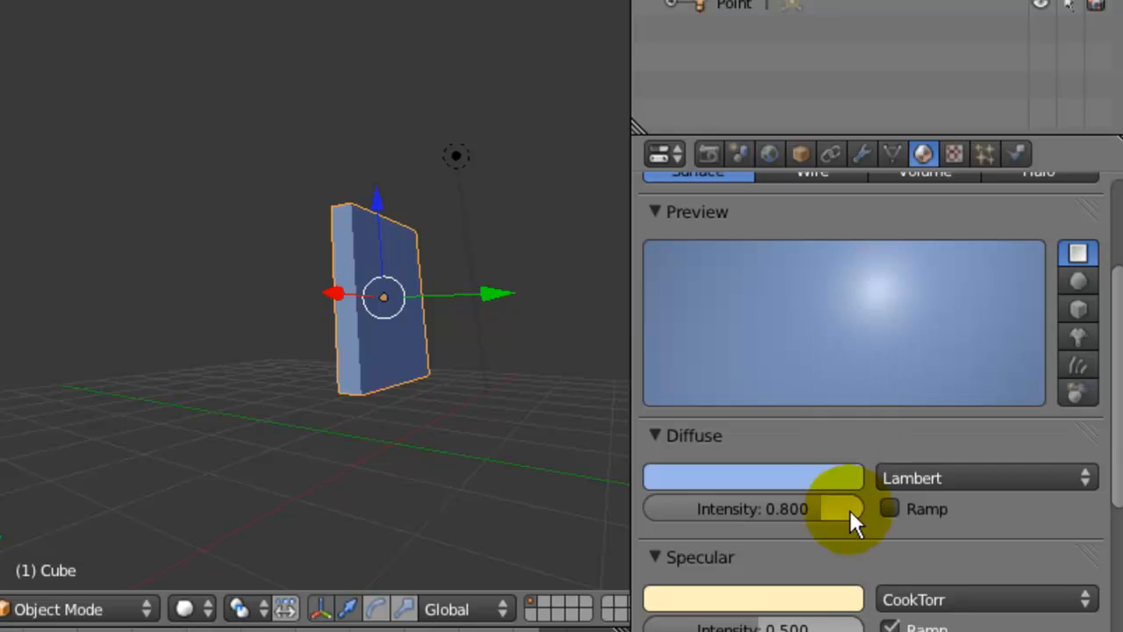
left_click(828, 602)
left_click(785, 281)
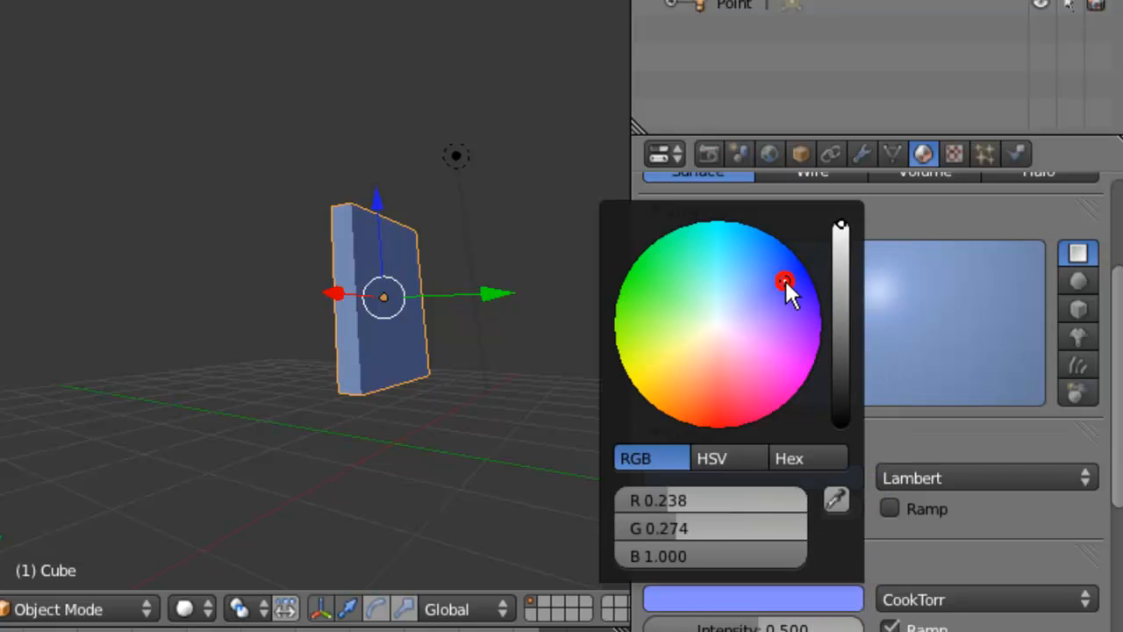
left_click(711, 324)
left_click(690, 378)
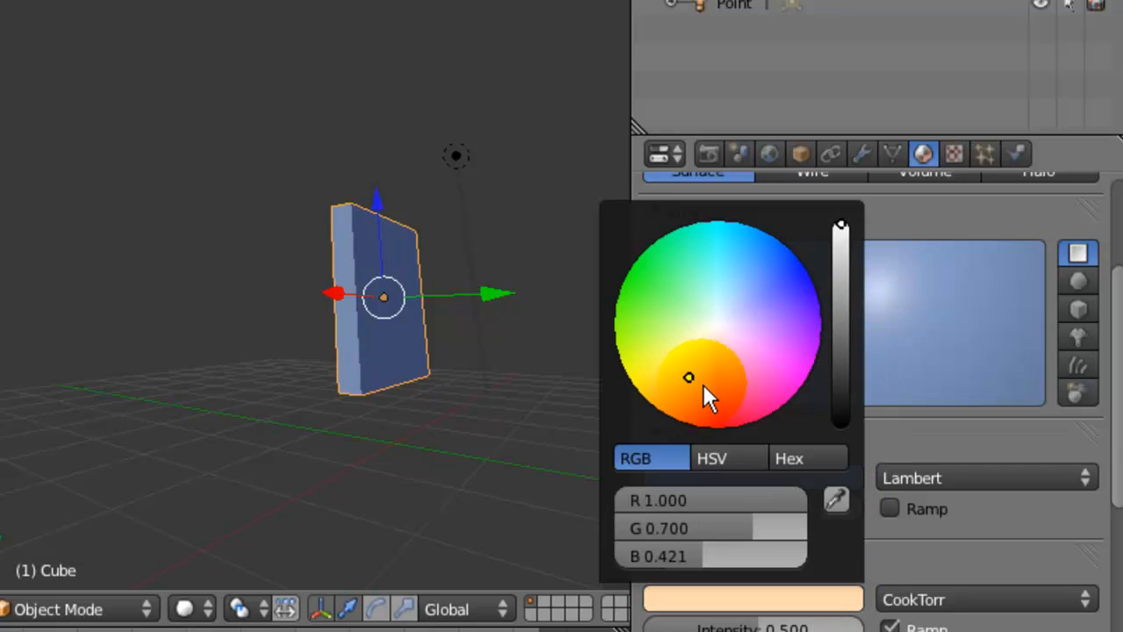
left_click(710, 290)
left_click(749, 271)
left_click(687, 333)
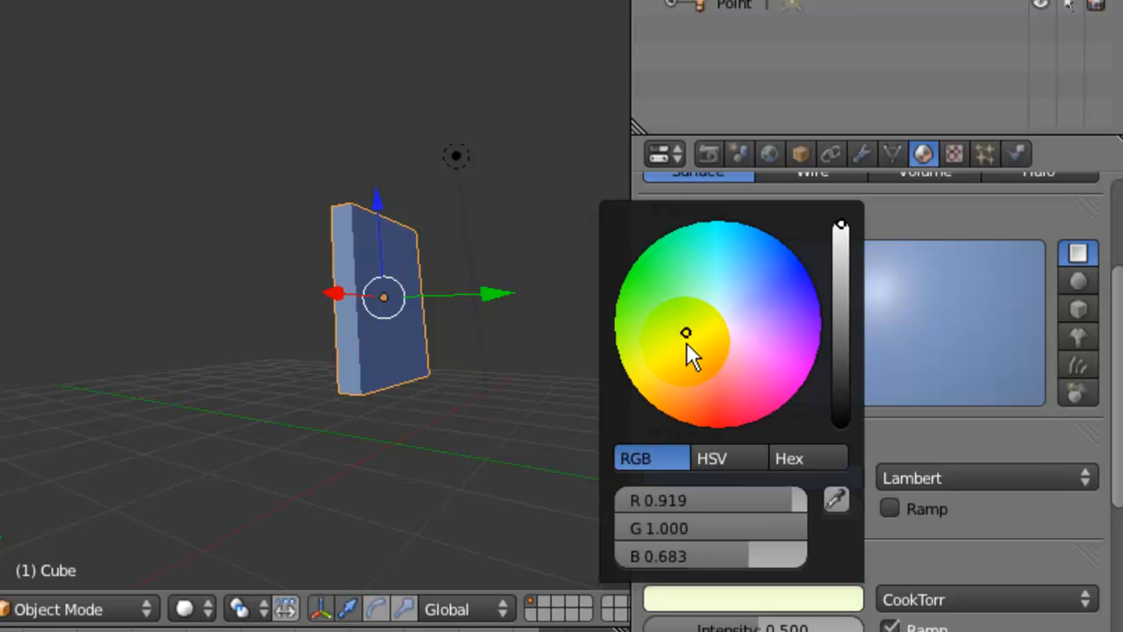
left_click(687, 343)
left_click(736, 322)
left_click(891, 430)
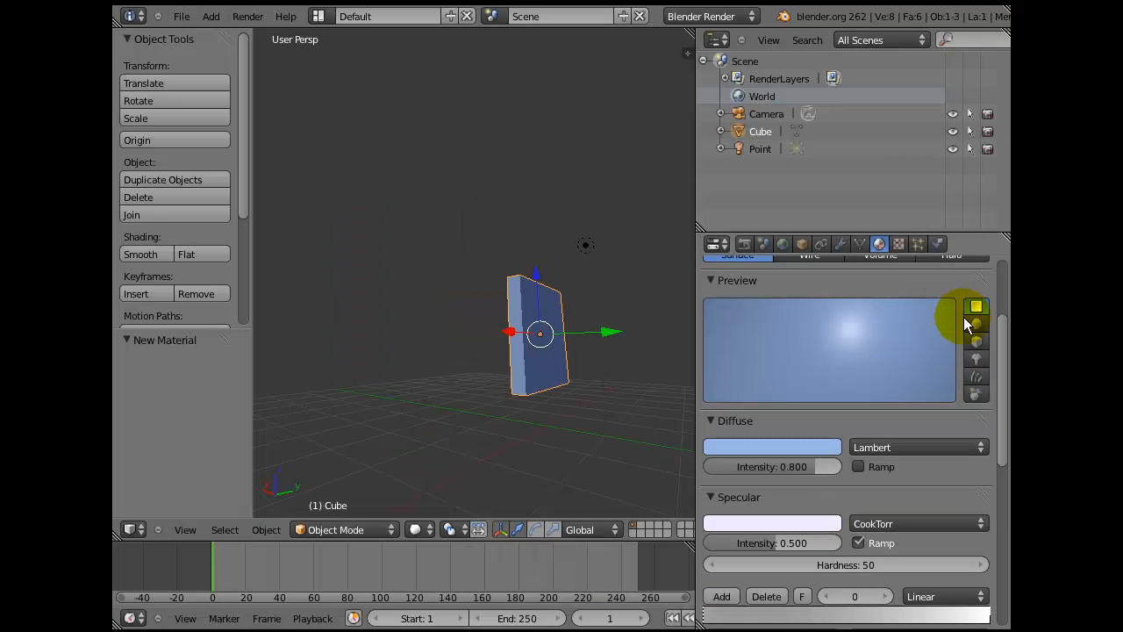
Compare the material on the sphere, cube, monkey, hair and sky-sphere previews, and return to the flat preview
left_click(978, 326)
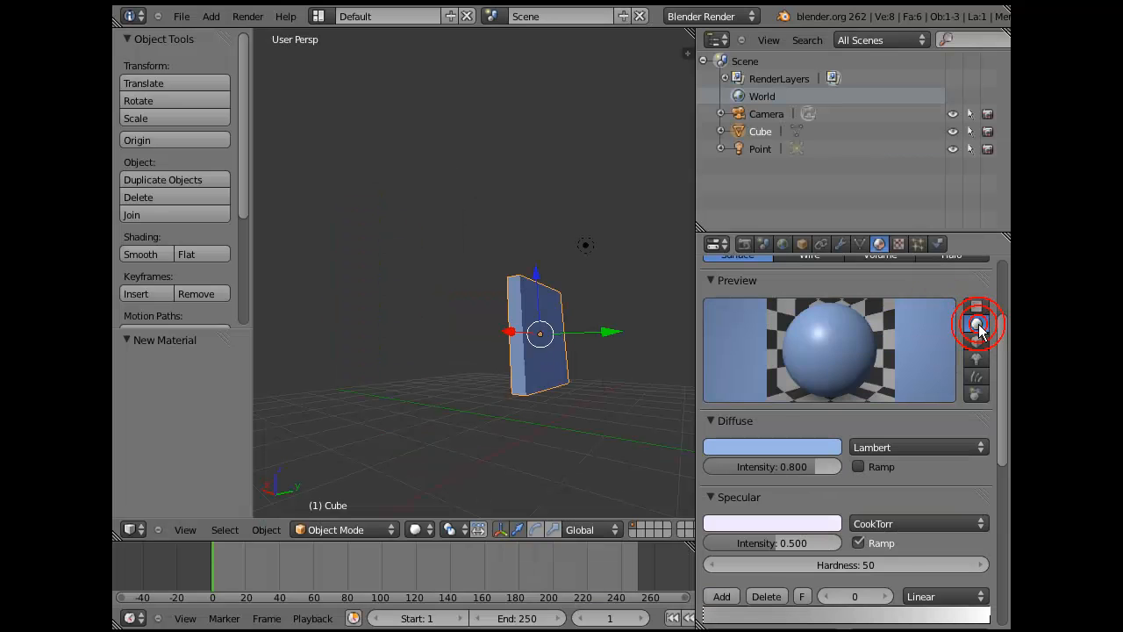
left_click(978, 343)
left_click(977, 360)
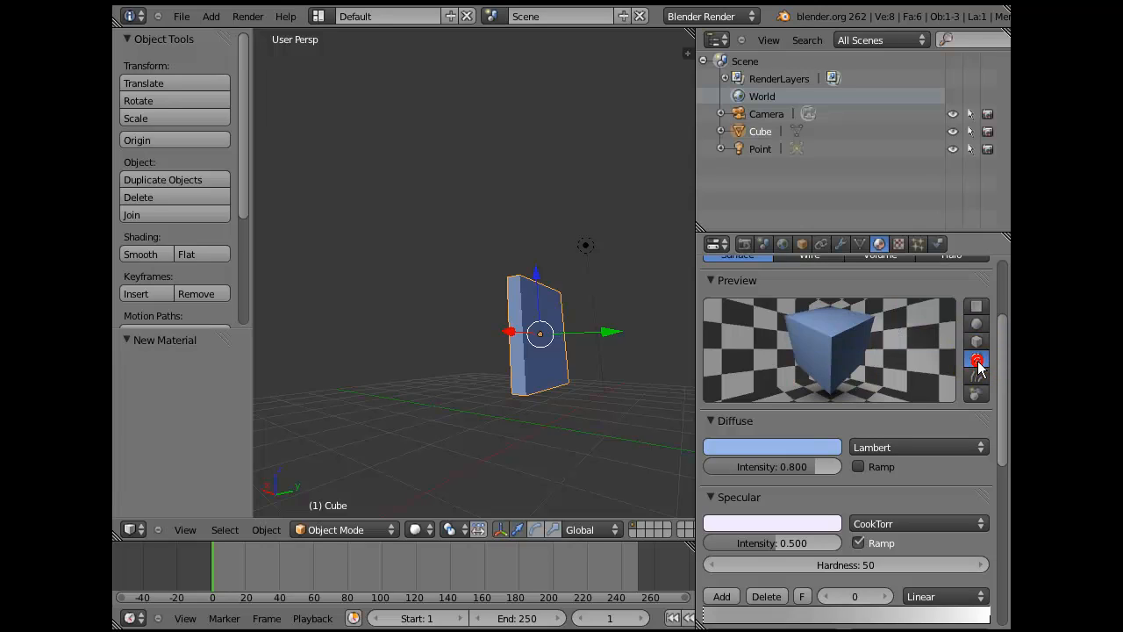
left_click(978, 379)
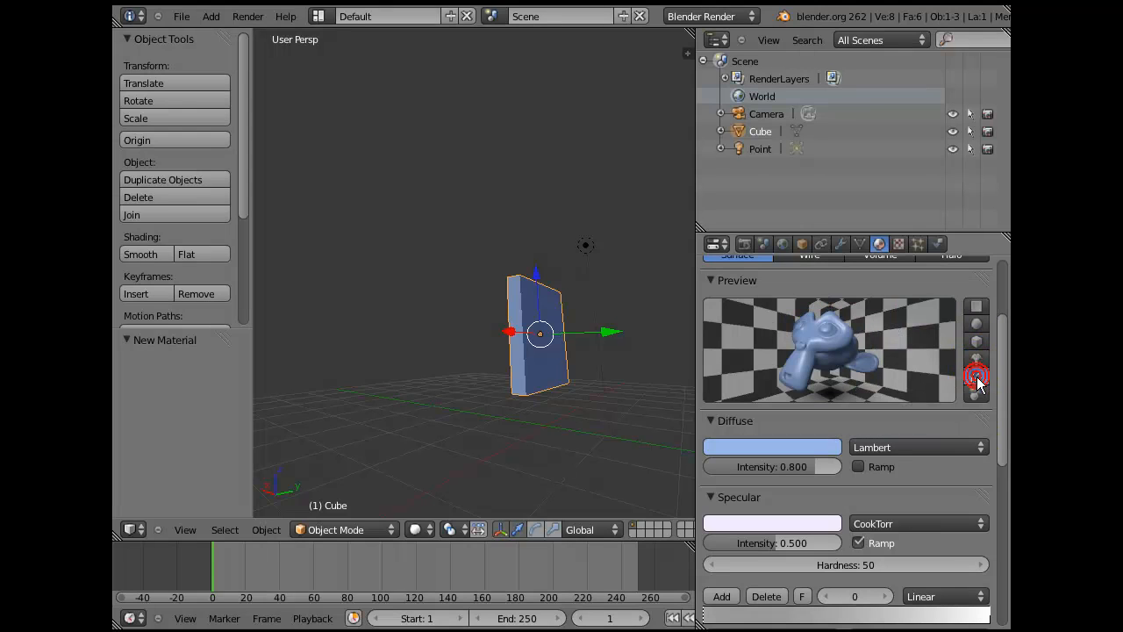
left_click(979, 395)
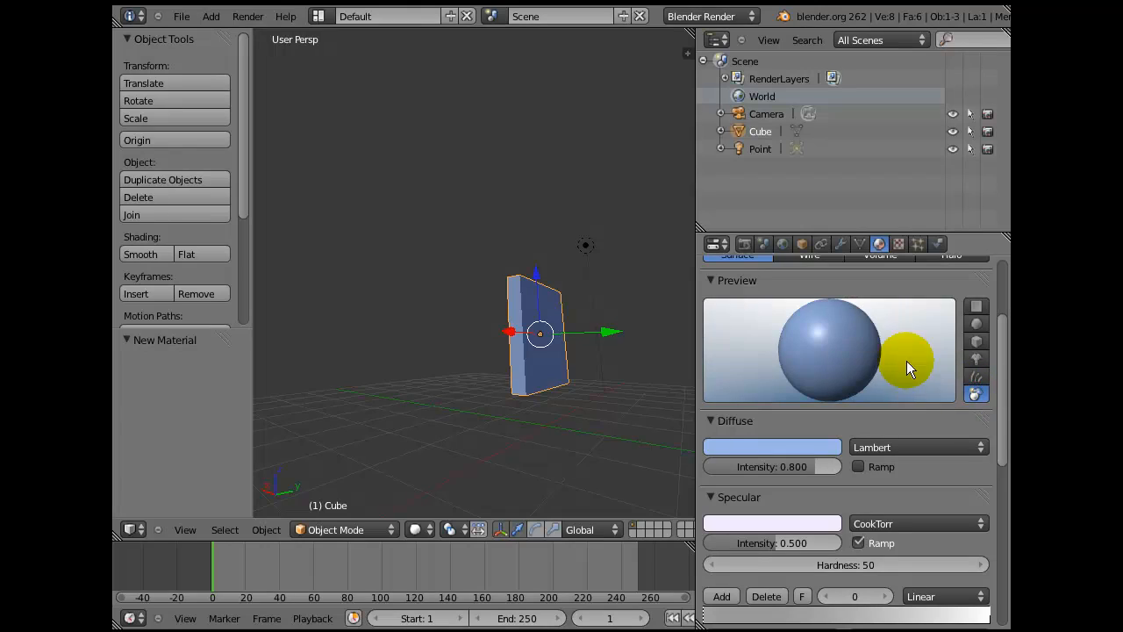
left_click(979, 343)
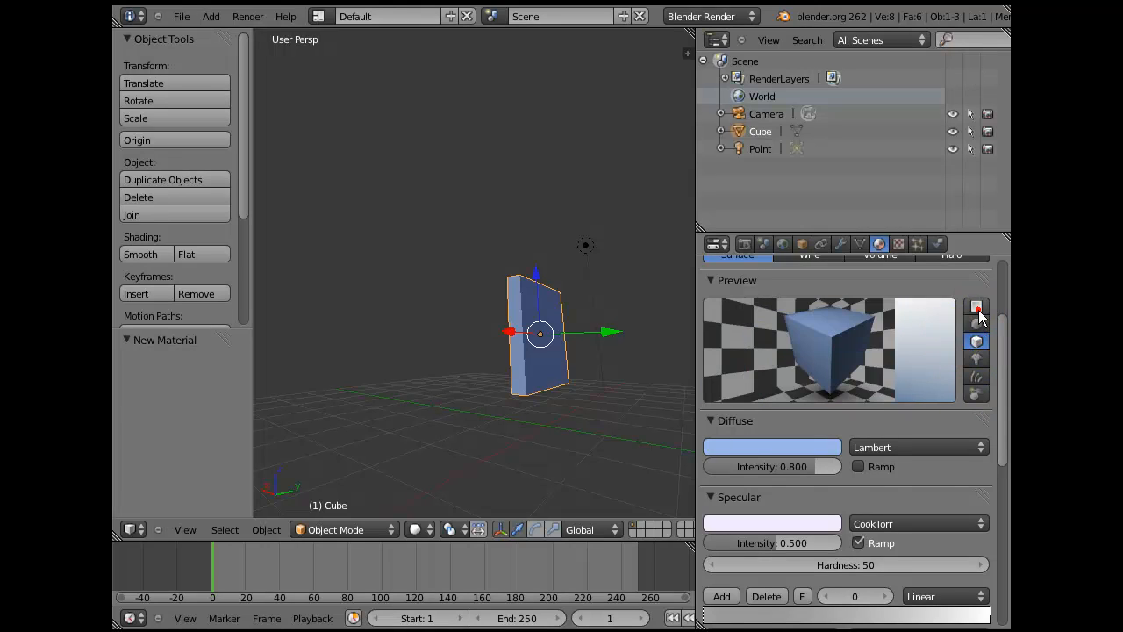
left_click(977, 305)
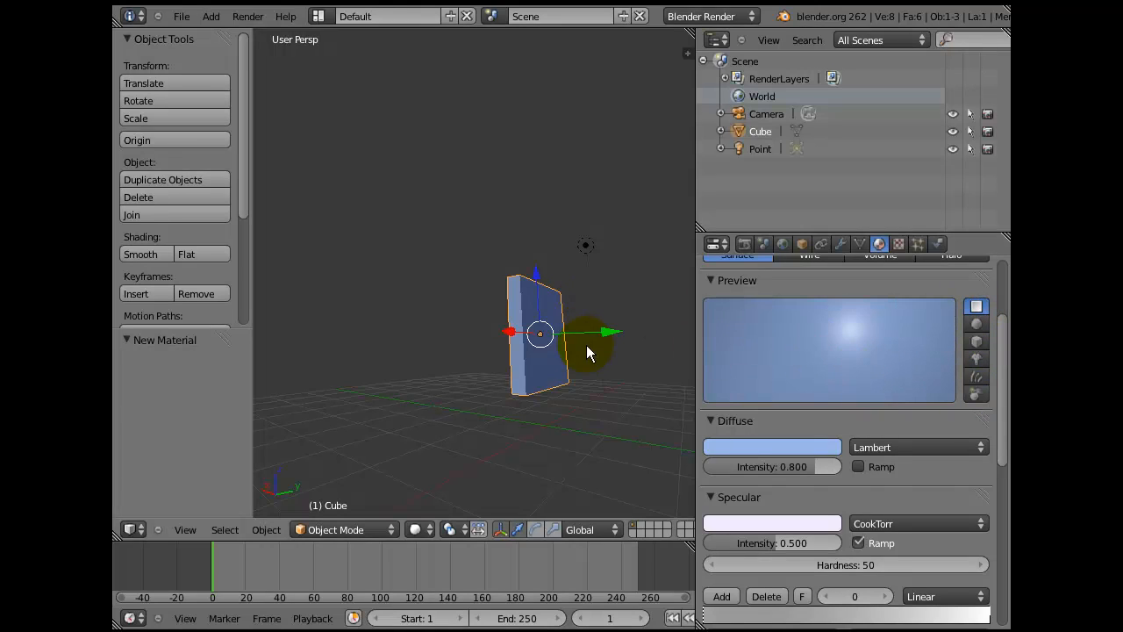
Show the texture slots of the slab's material
mouse_move(1005, 358)
left_mouse_down()
mouse_move(993, 396)
mouse_move(1002, 407)
mouse_move(998, 489)
mouse_move(999, 274)
left_mouse_up()
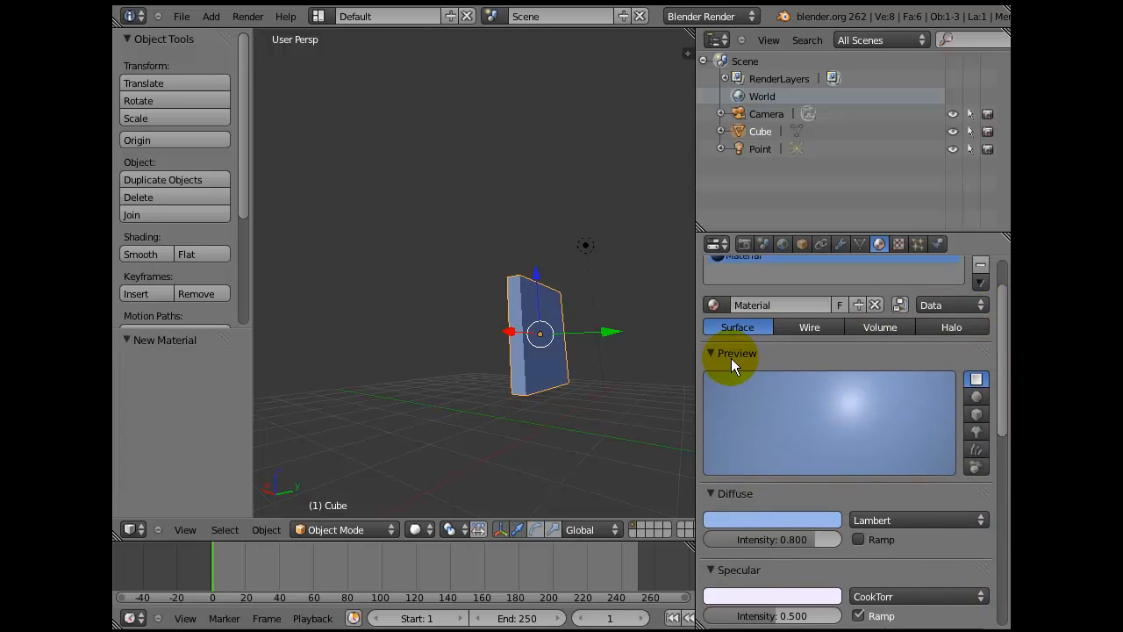
left_click(899, 244)
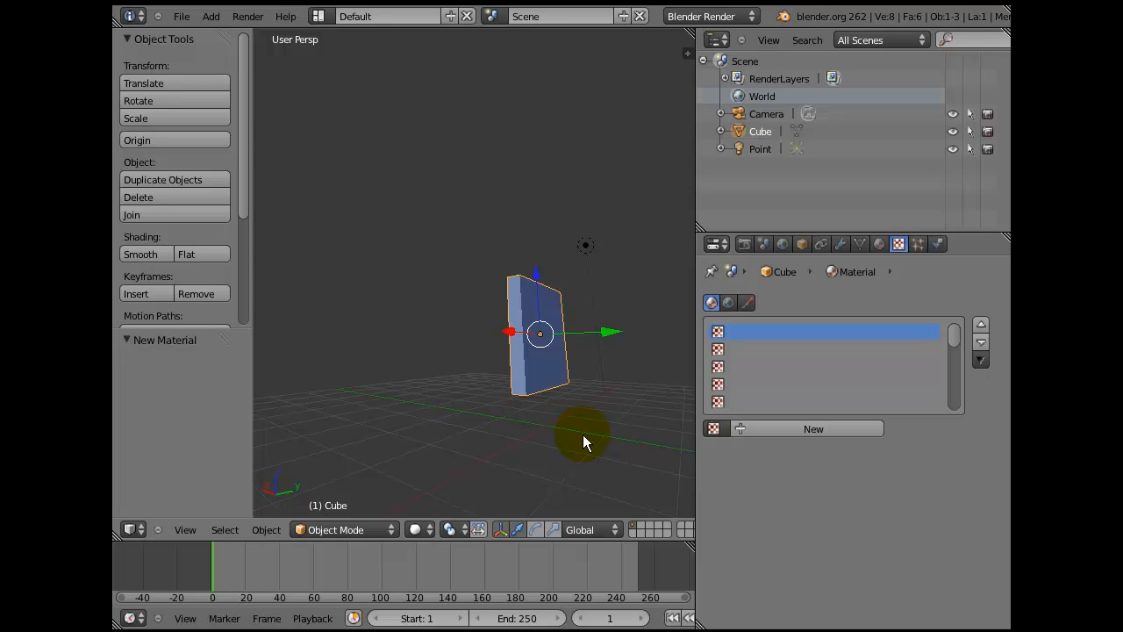
Put the slab in Edit Mode and unwrap its whole mesh with the standard Unwrap method
middle_click_drag(583, 435, 517, 405)
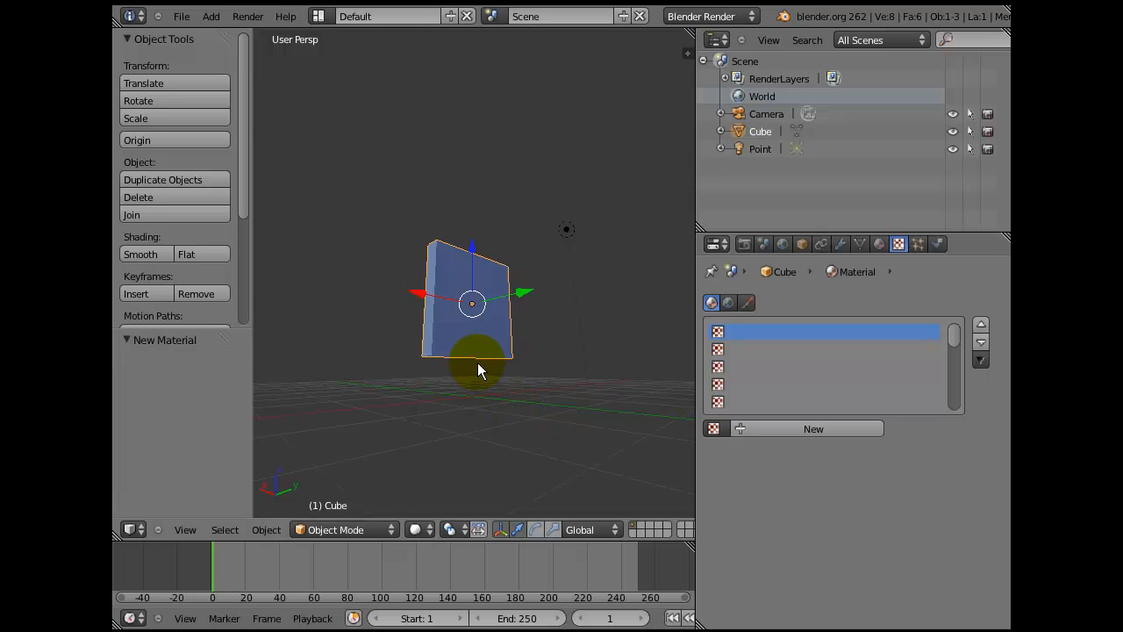
left_click(371, 528)
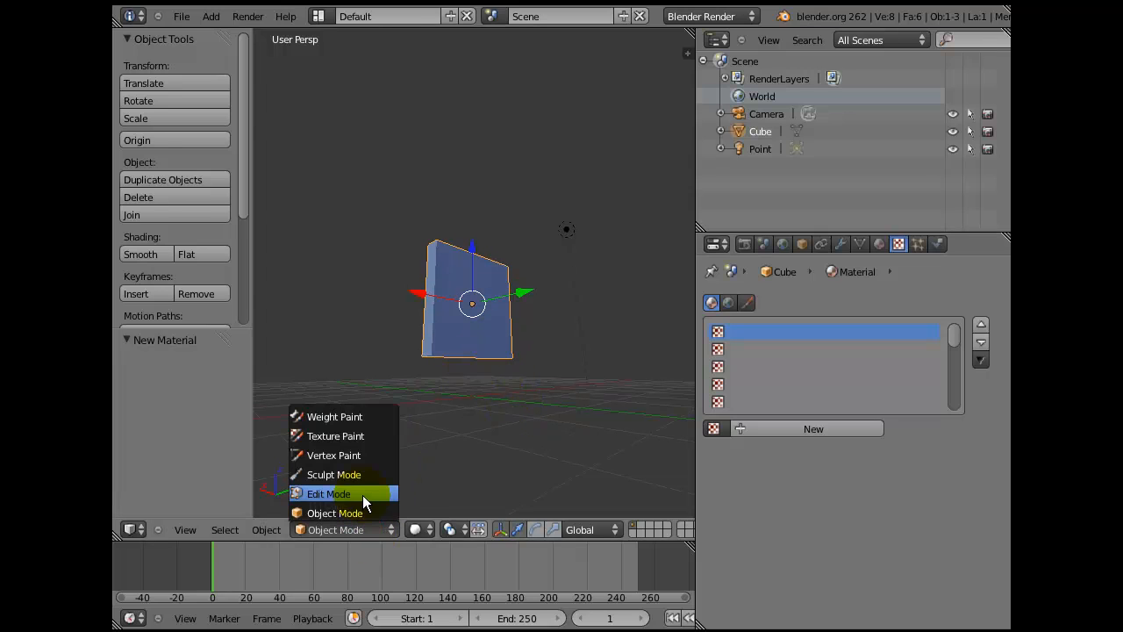
left_click(363, 495)
mouse_move(476, 401)
middle_mouse_down()
mouse_move(477, 427)
mouse_move(479, 404)
middle_mouse_up()
scroll(480, 416, "up", 3)
scroll(479, 423, "down", 3)
key("u")
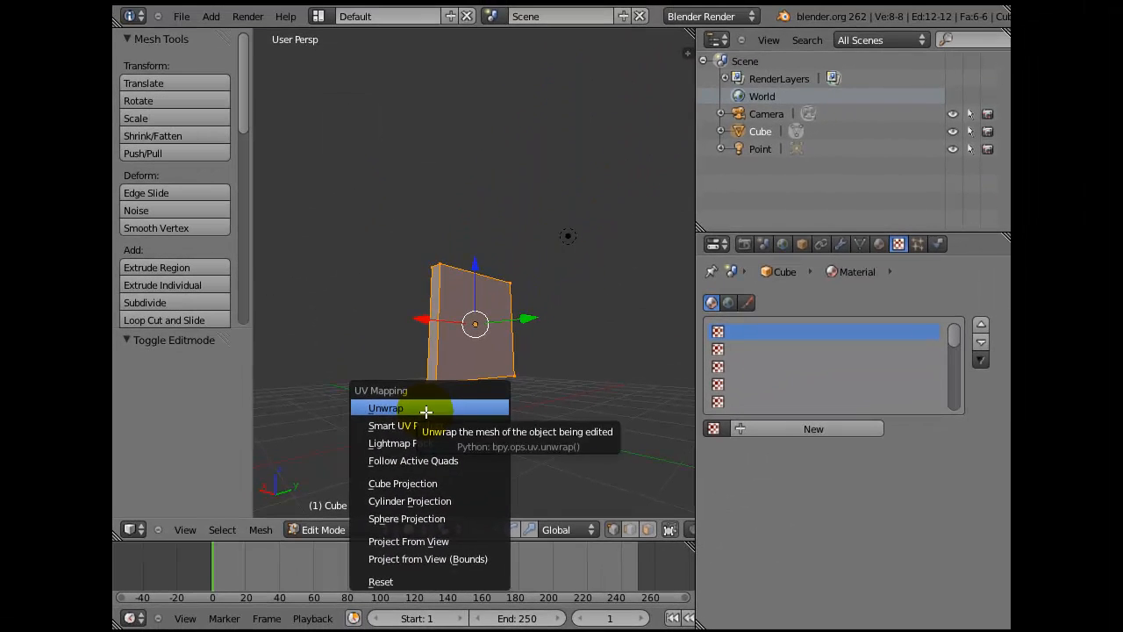
left_click(475, 346)
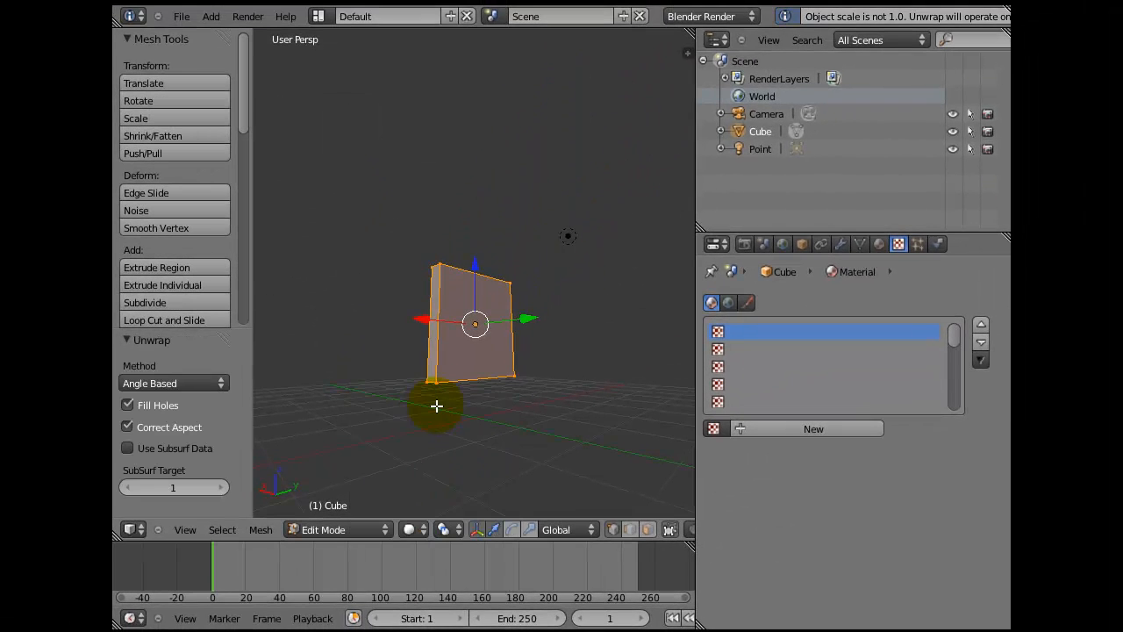
Change the screen layout to UV Editing and bring the slab's full UV square into view
left_click(325, 19)
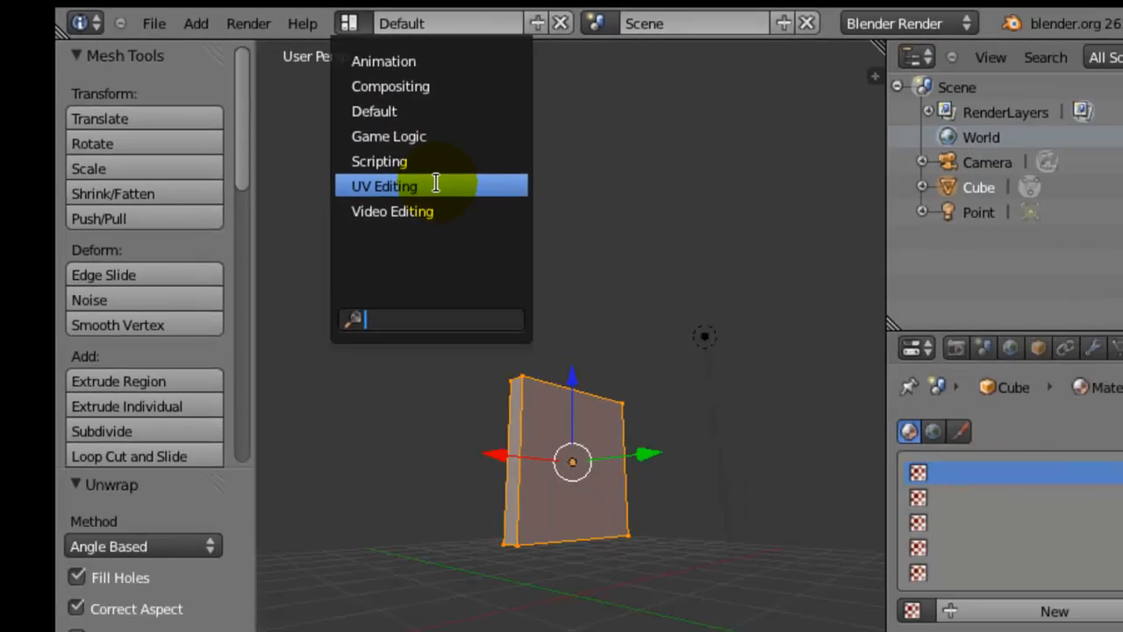
left_click(517, 334)
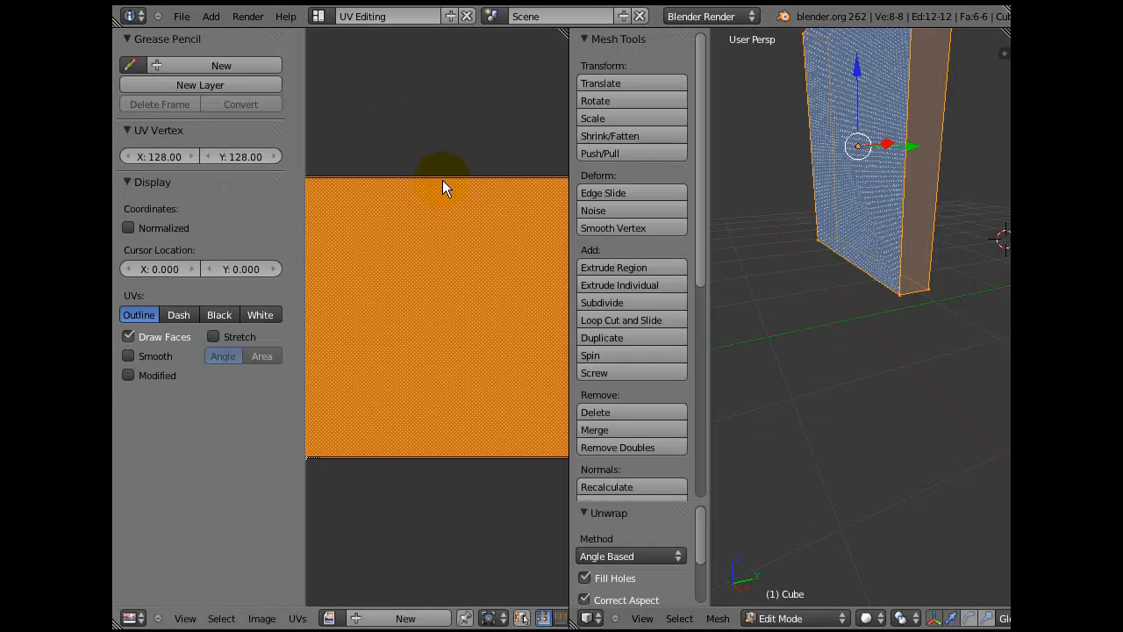
scroll(442, 180, "down", 1)
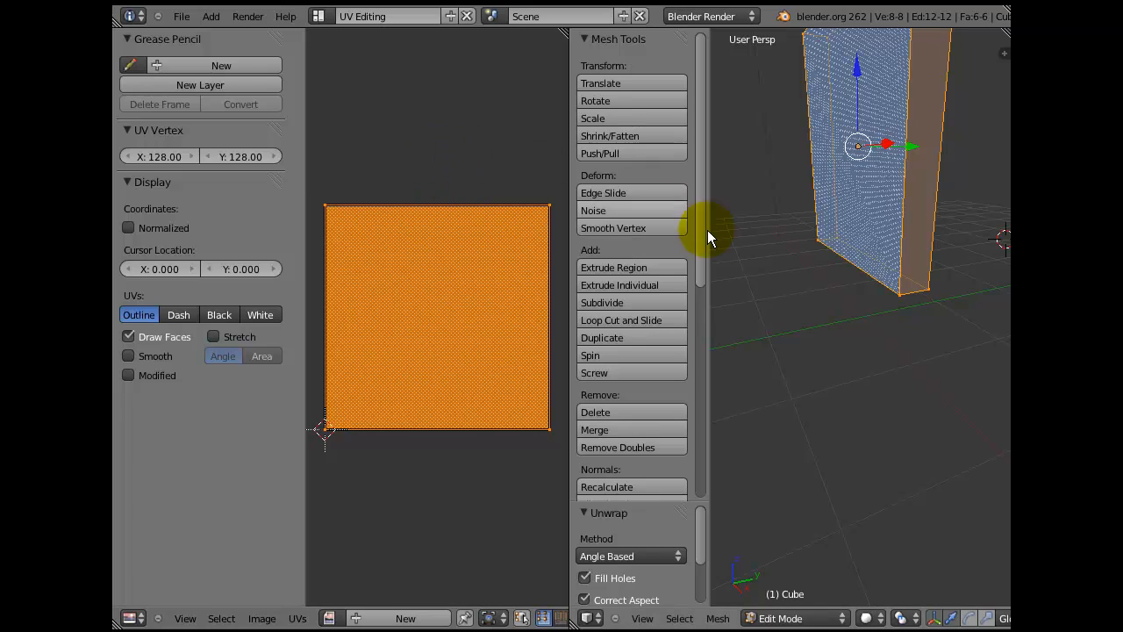
middle_click_drag(765, 251, 790, 251)
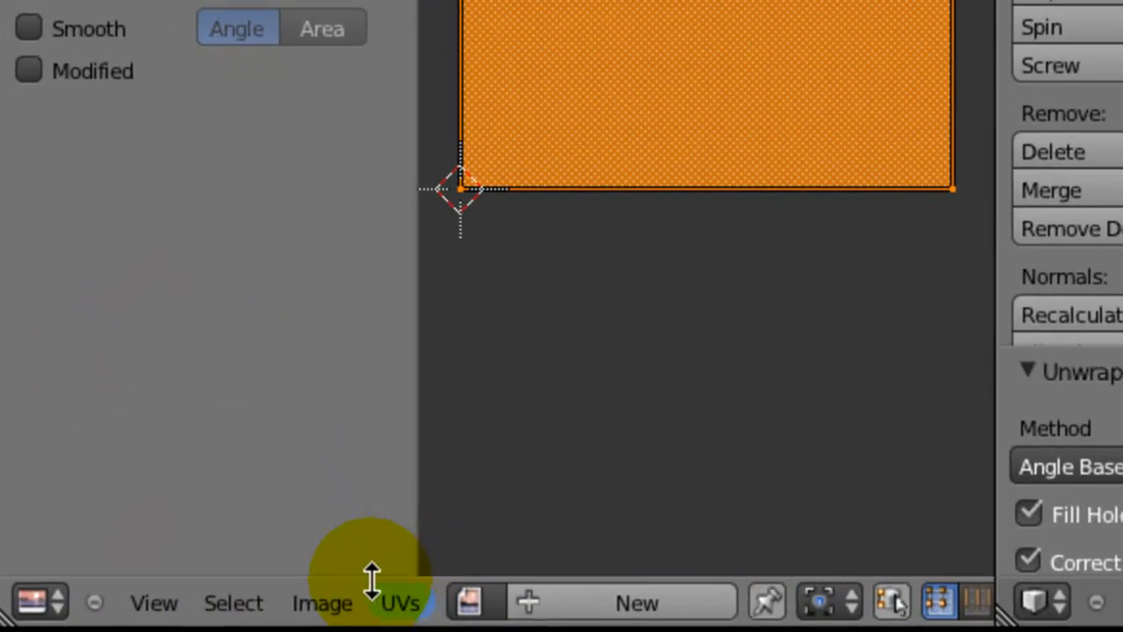
Start opening an image in the UV editor and browse to the Desktop\Site OK\textures\parede folder
left_click(263, 616)
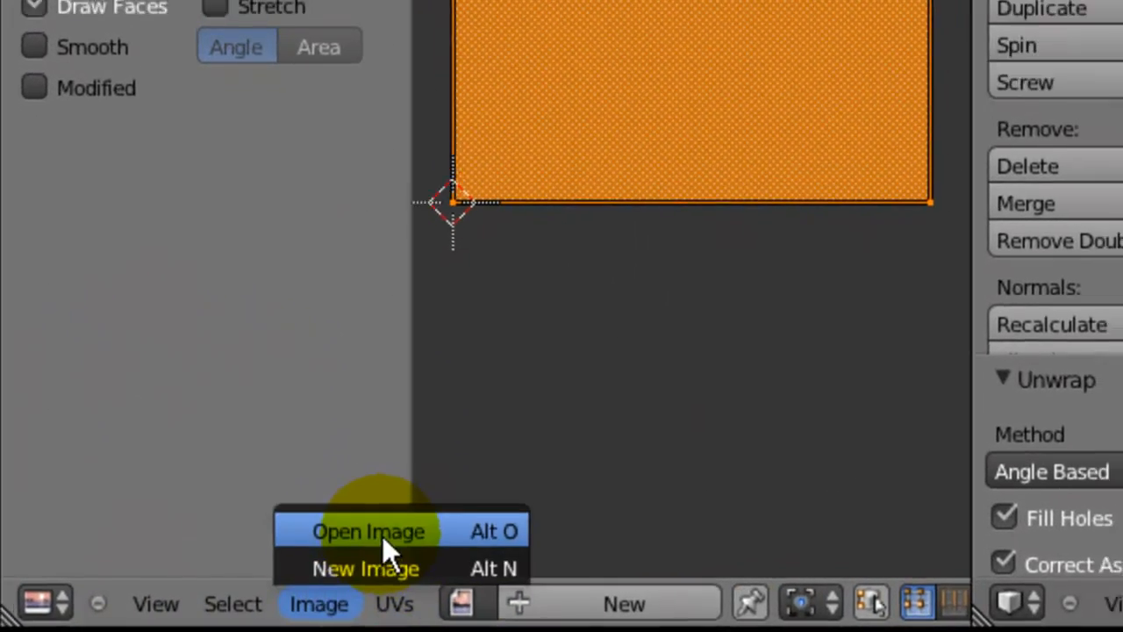
left_click(391, 527)
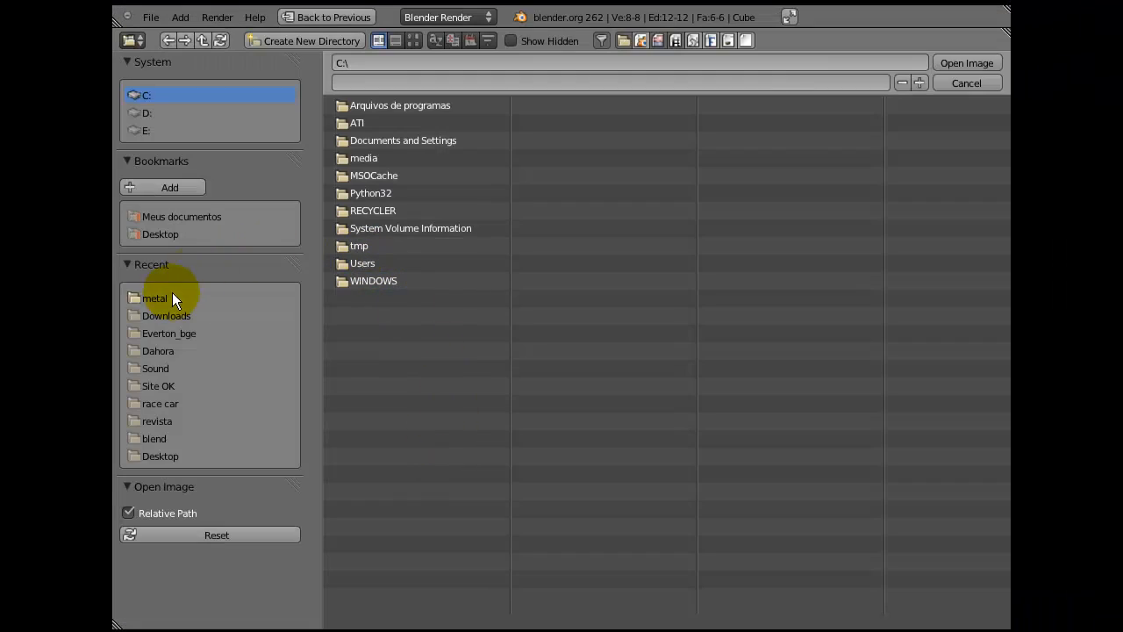
left_click(162, 234)
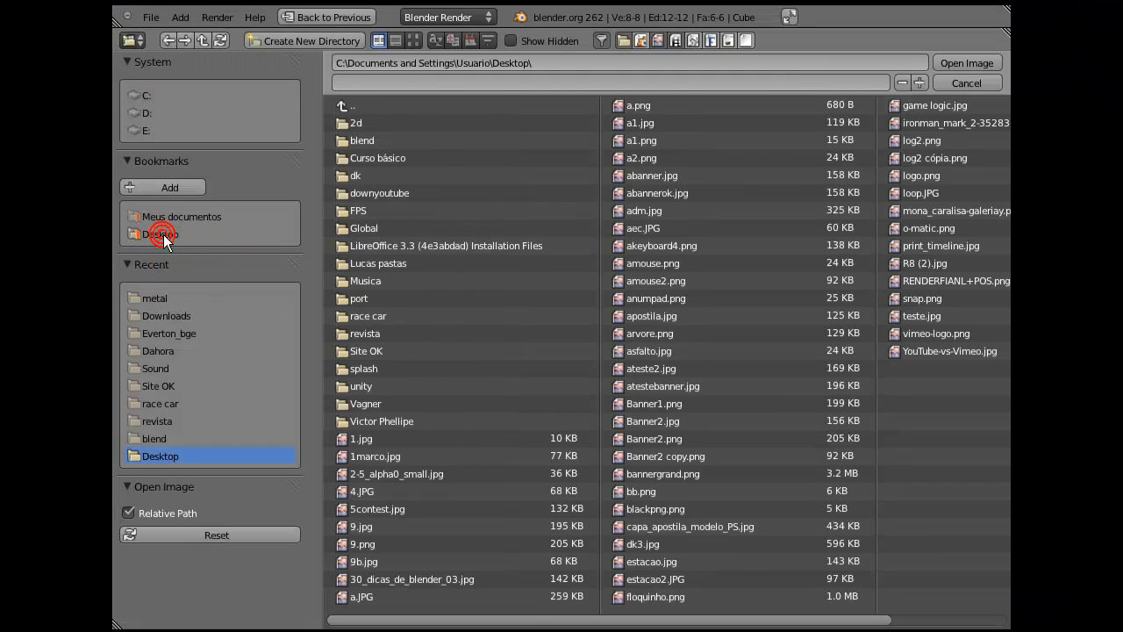
left_click(157, 386)
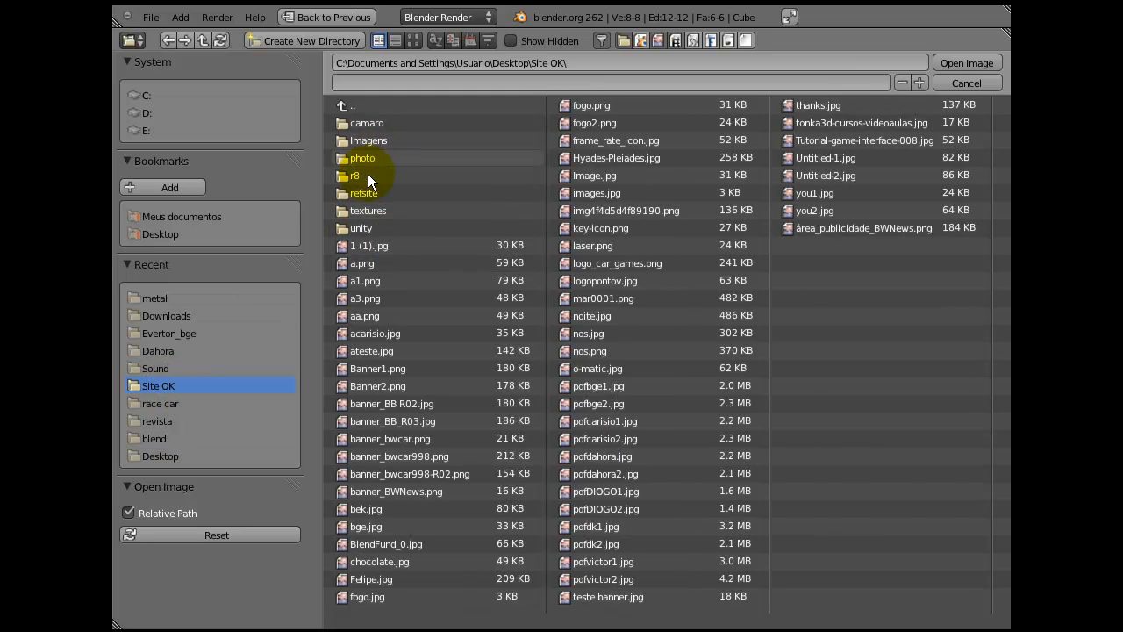
left_click(368, 210)
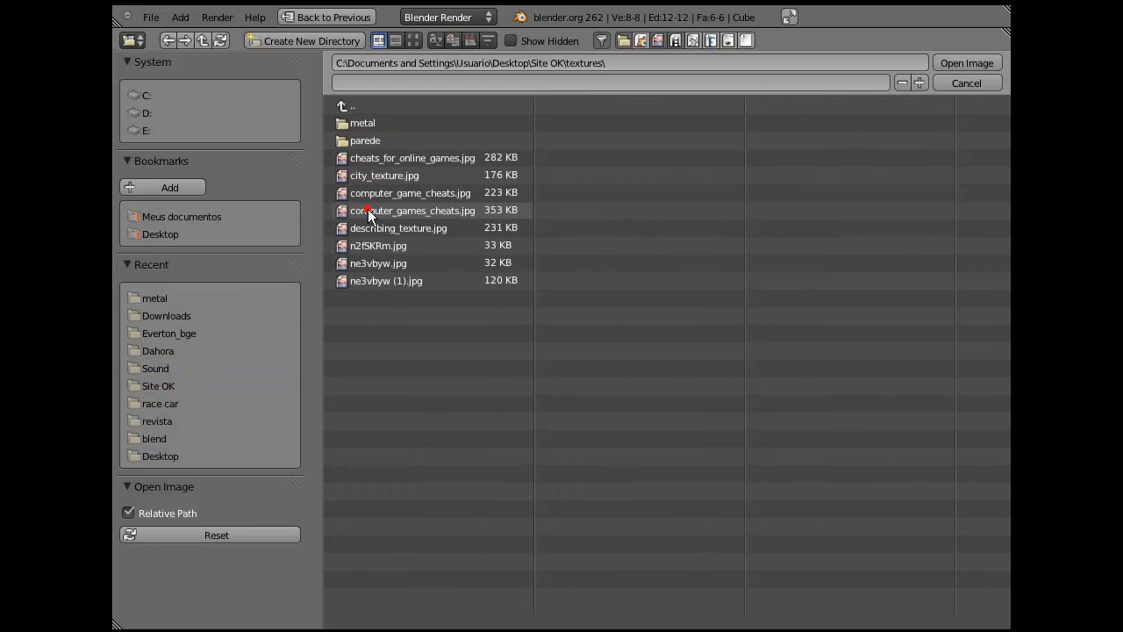
left_click(364, 144)
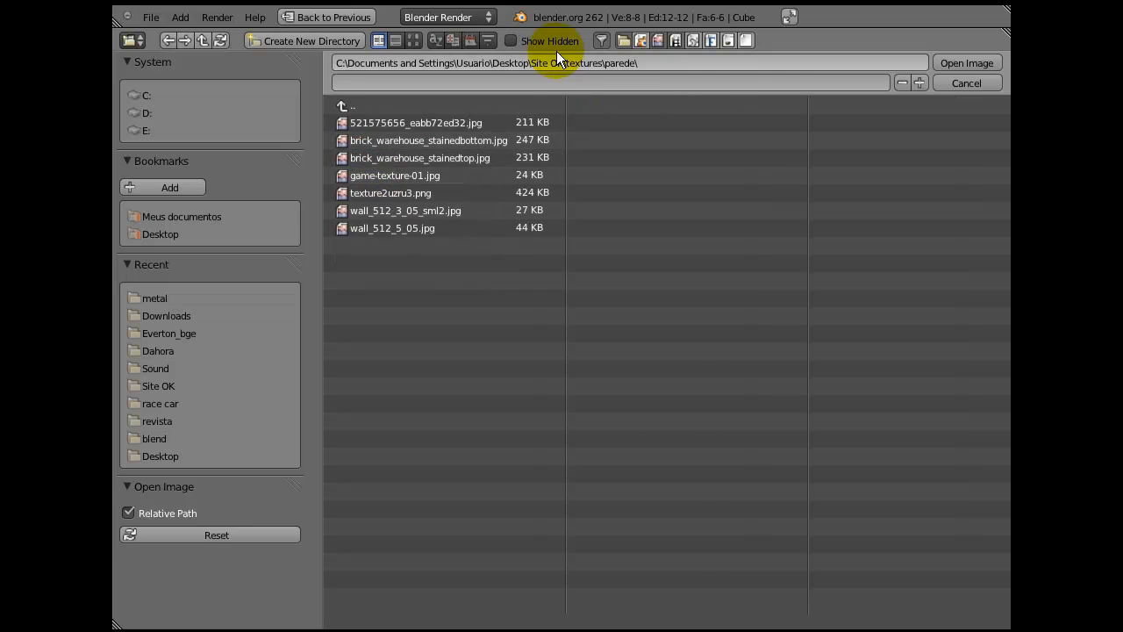
Show the files as thumbnails and open the stone wall image 521575656_eabb72ed32.jpg as the slab's UV image
left_click(413, 41)
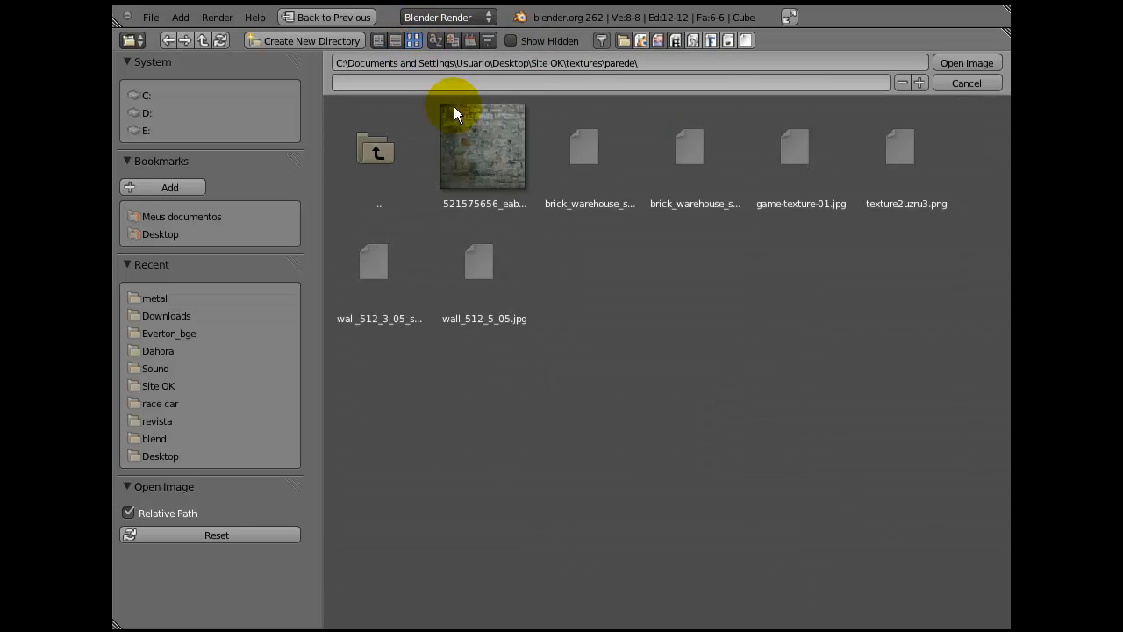
left_click(495, 156)
left_click(965, 66)
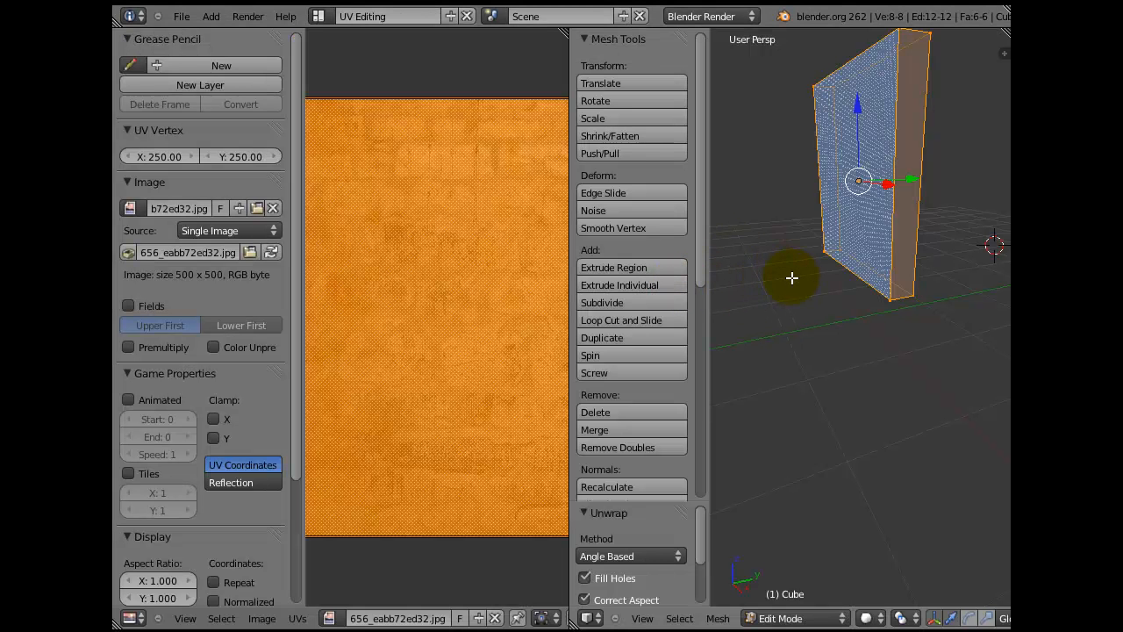
Set the 3D view's shading to Texture and return the slab to Object Mode
scroll(523, 302, "down", 3)
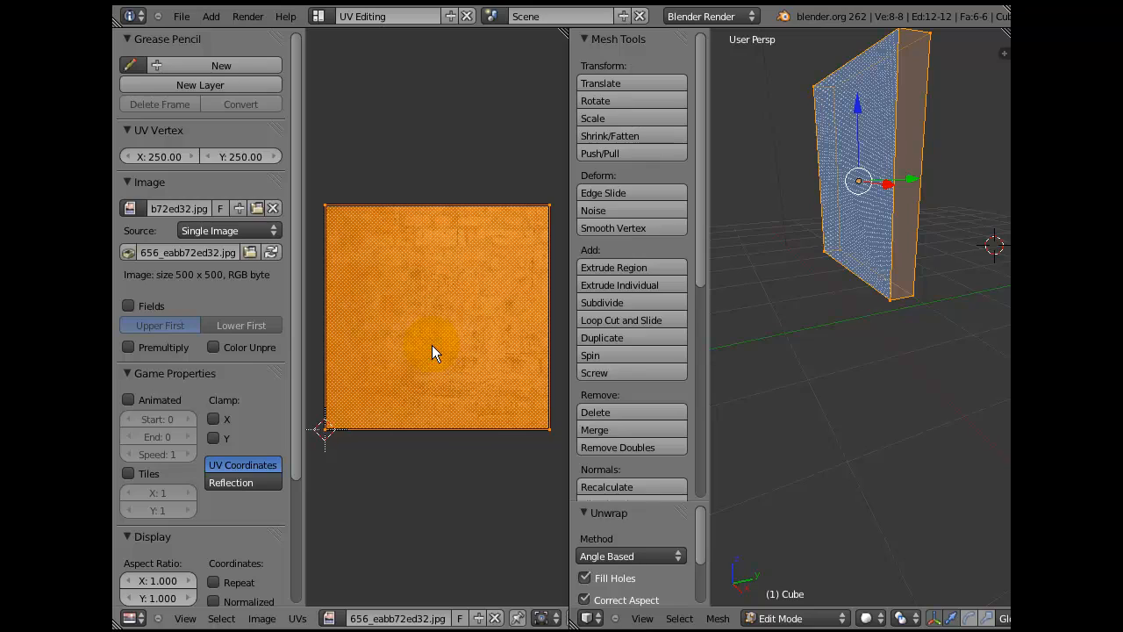
scroll(450, 230, "down", 1)
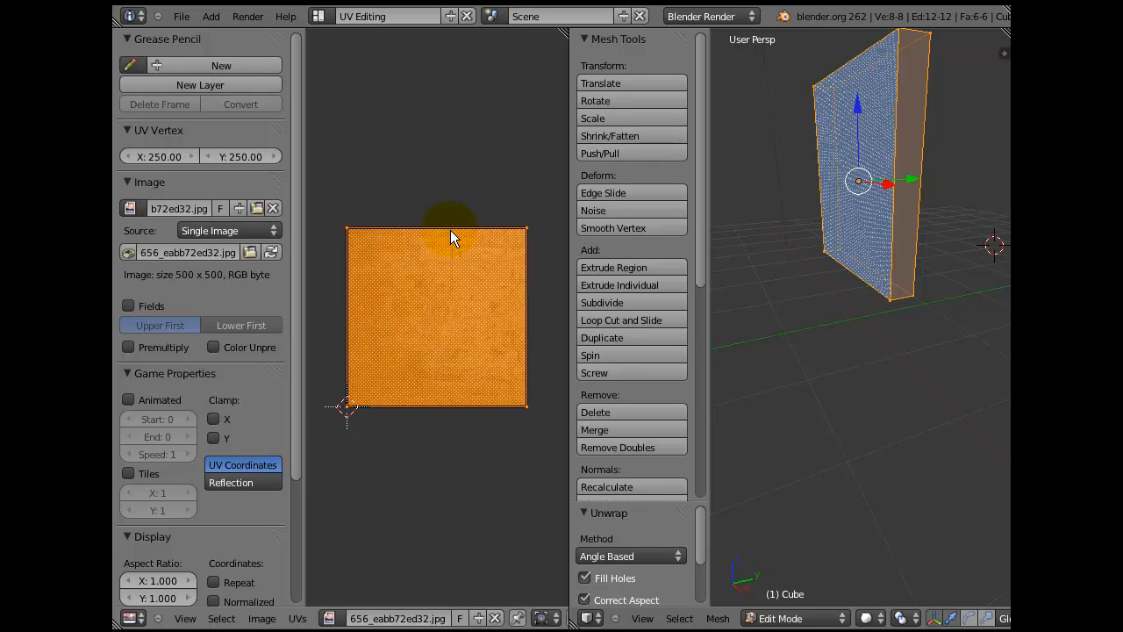
scroll(483, 314, "up", 1)
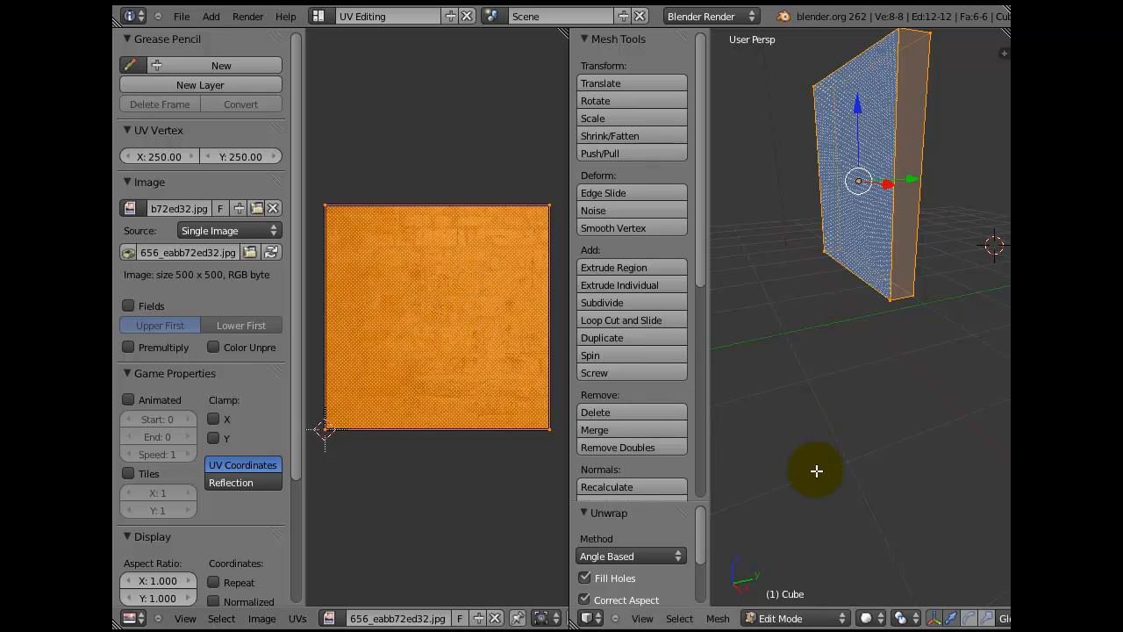
scroll(822, 315, "down", 2)
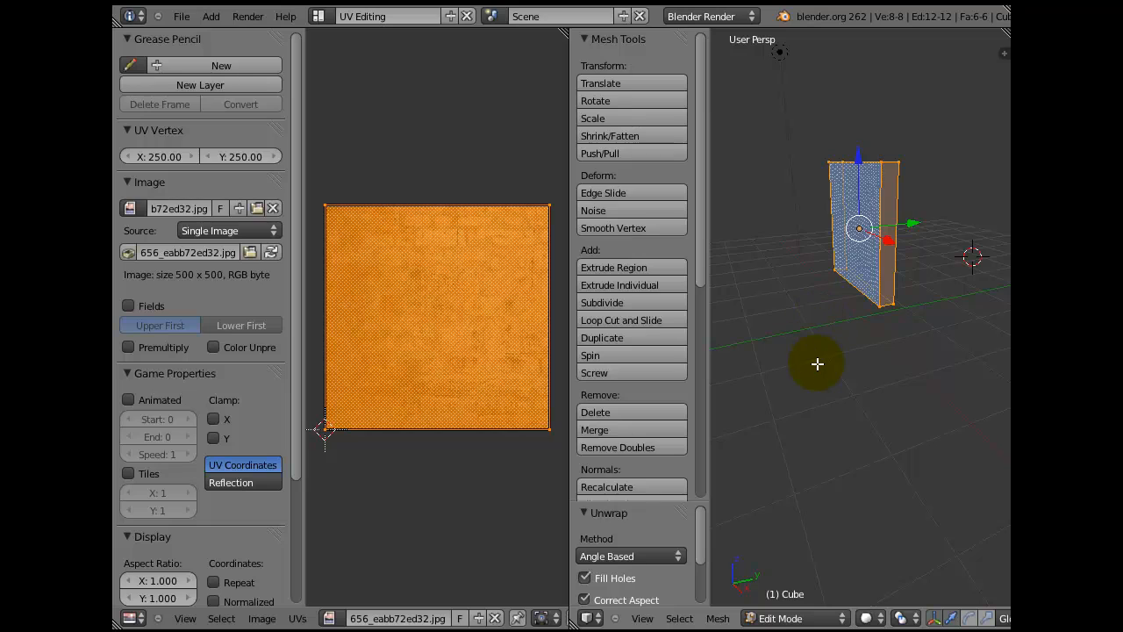
mouse_move(817, 363)
middle_mouse_down()
mouse_move(840, 371)
mouse_move(825, 364)
middle_mouse_up()
left_click(868, 618)
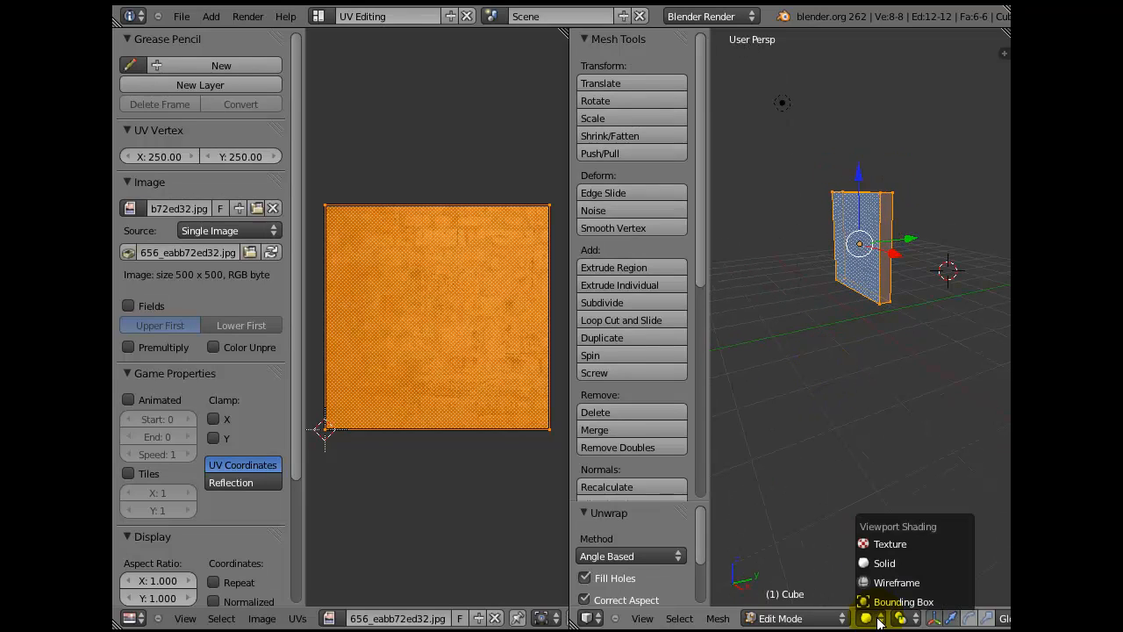
left_click(886, 546)
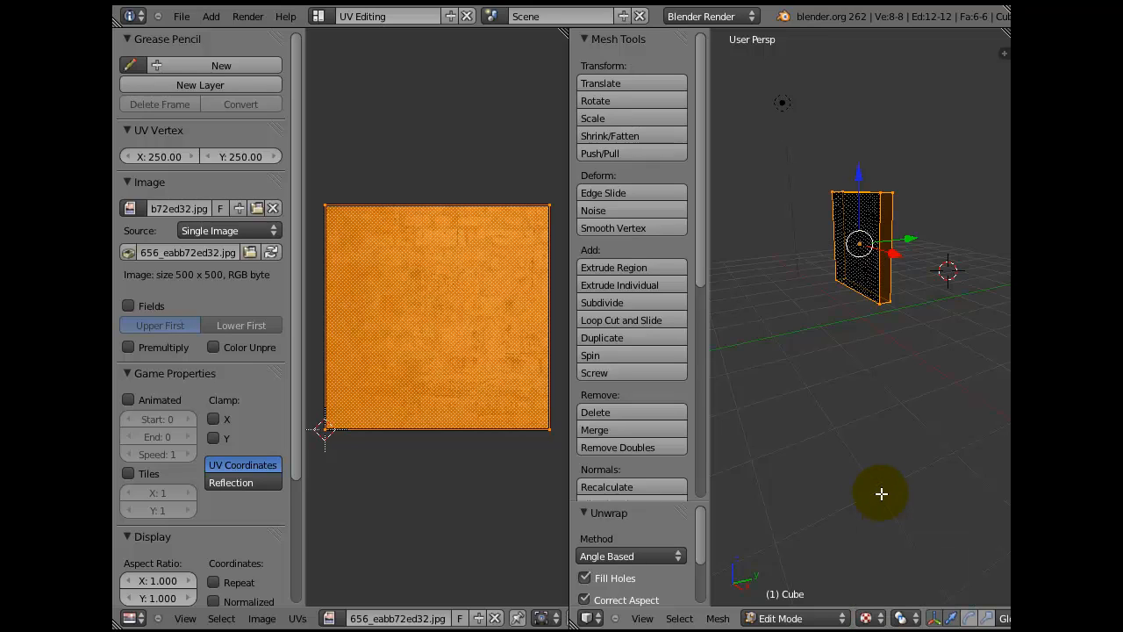
left_click(838, 618)
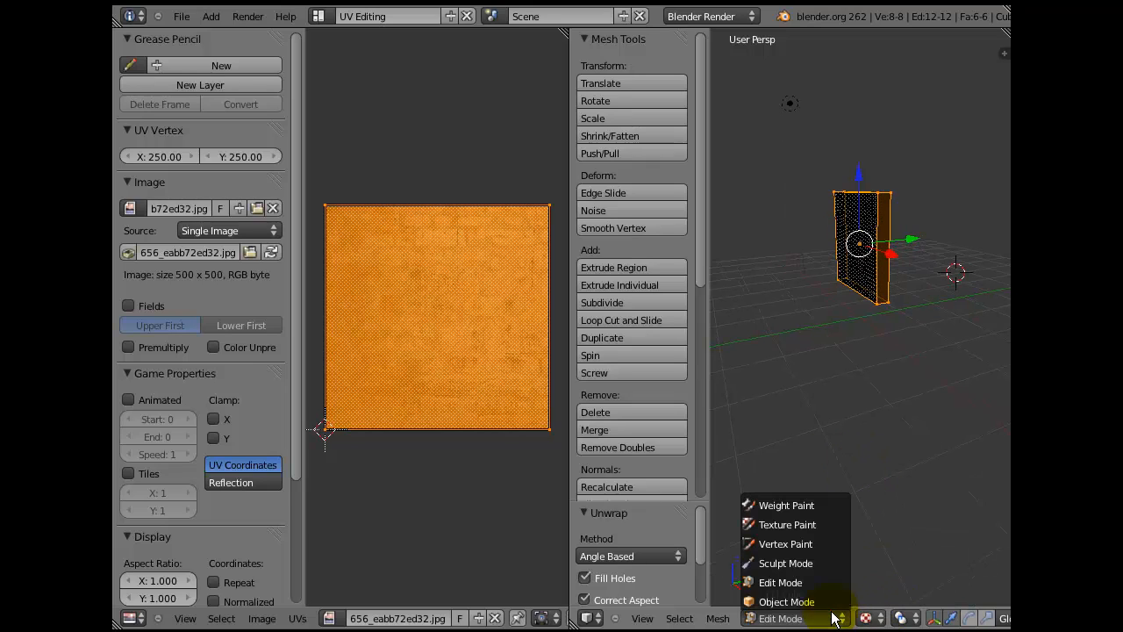
left_click(826, 602)
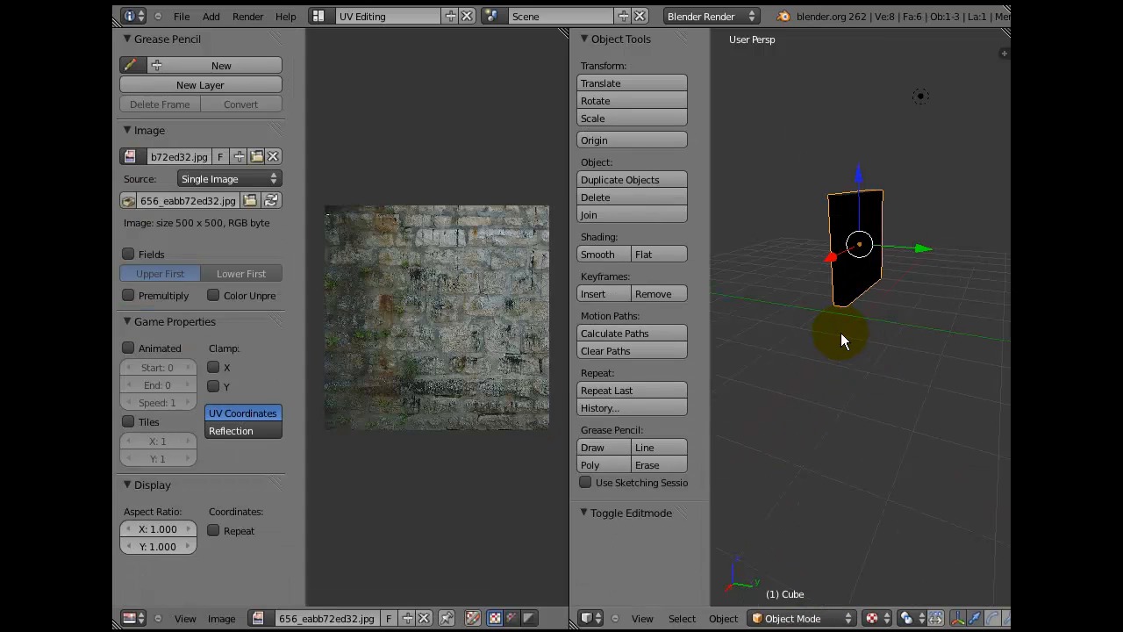
Select the point lamp and move it about 4.42 units along the X axis
mouse_move(841, 332)
middle_mouse_down()
mouse_move(867, 358)
mouse_move(863, 329)
middle_mouse_up()
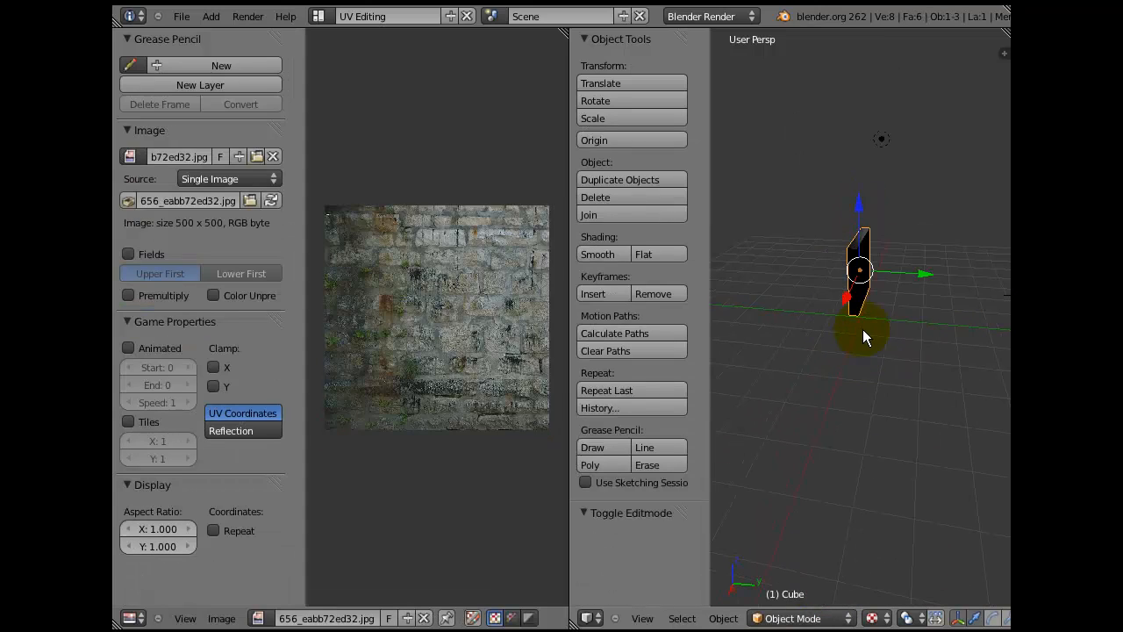
right_click(895, 153)
middle_click_drag(895, 255, 810, 316)
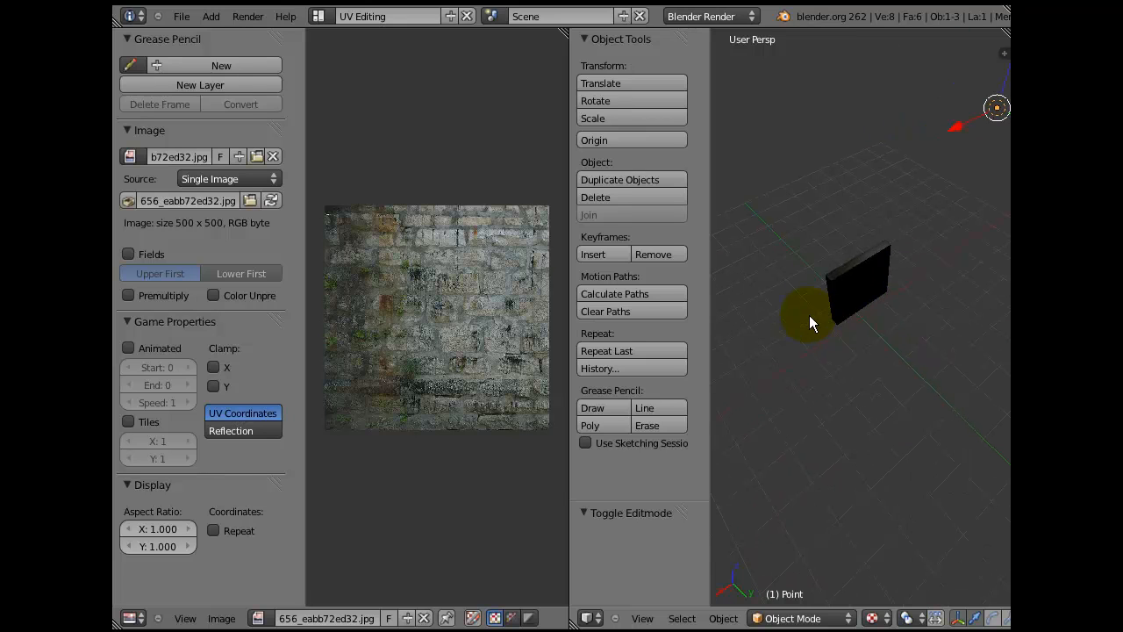
key("g")
key("x")
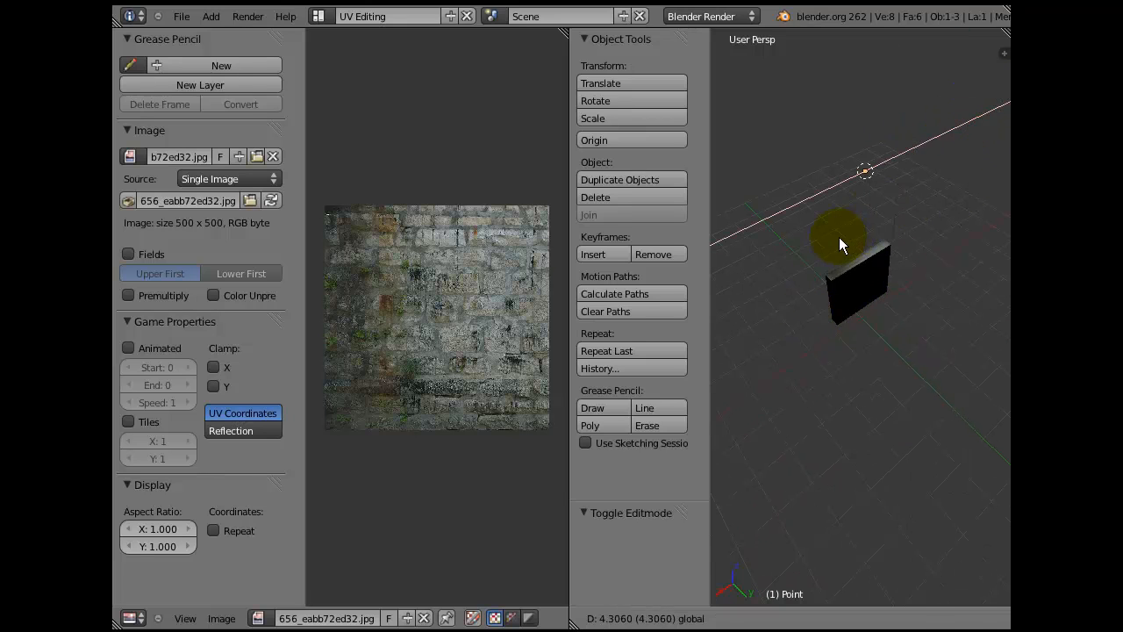
left_click(839, 237)
Move the point lamp about -1.04 units along the Y axis
middle_click_drag(839, 237, 910, 172)
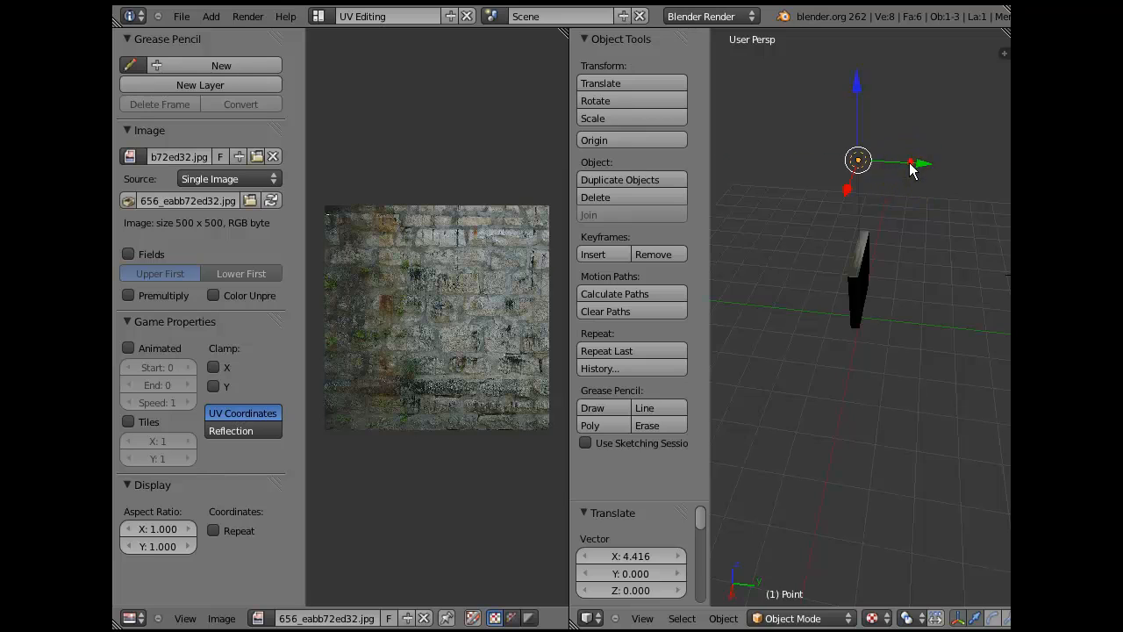
key("g")
key("y")
left_click(838, 334)
Lower the point lamp about 2.46 units along the Z axis, close to the slab's upper edge
middle_click_drag(839, 334, 925, 270)
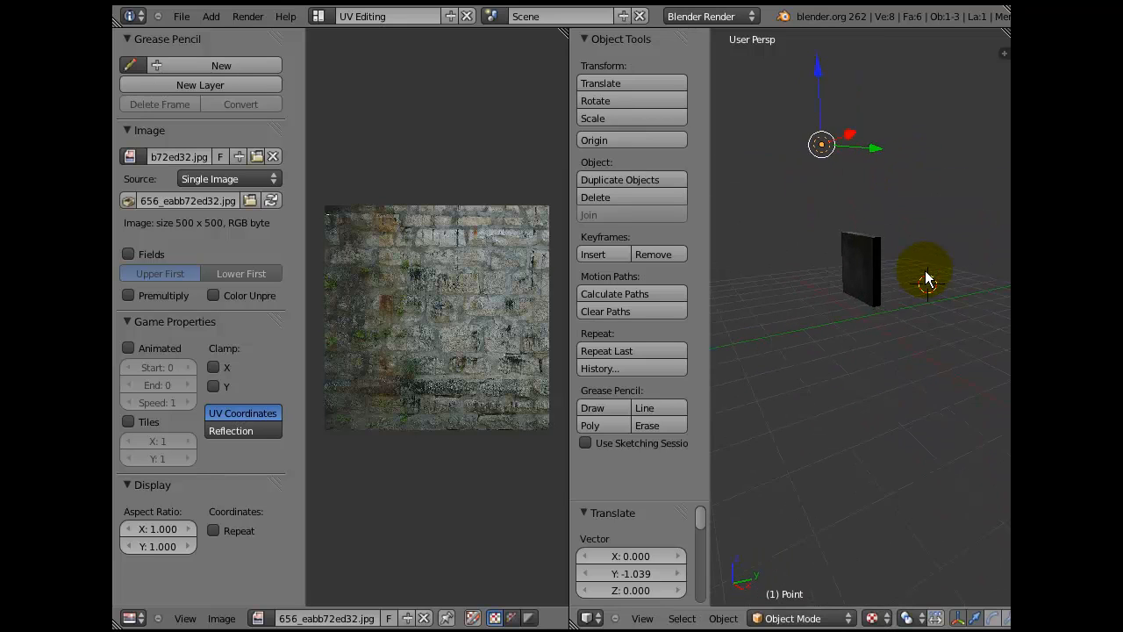
middle_click_drag(828, 289, 795, 140)
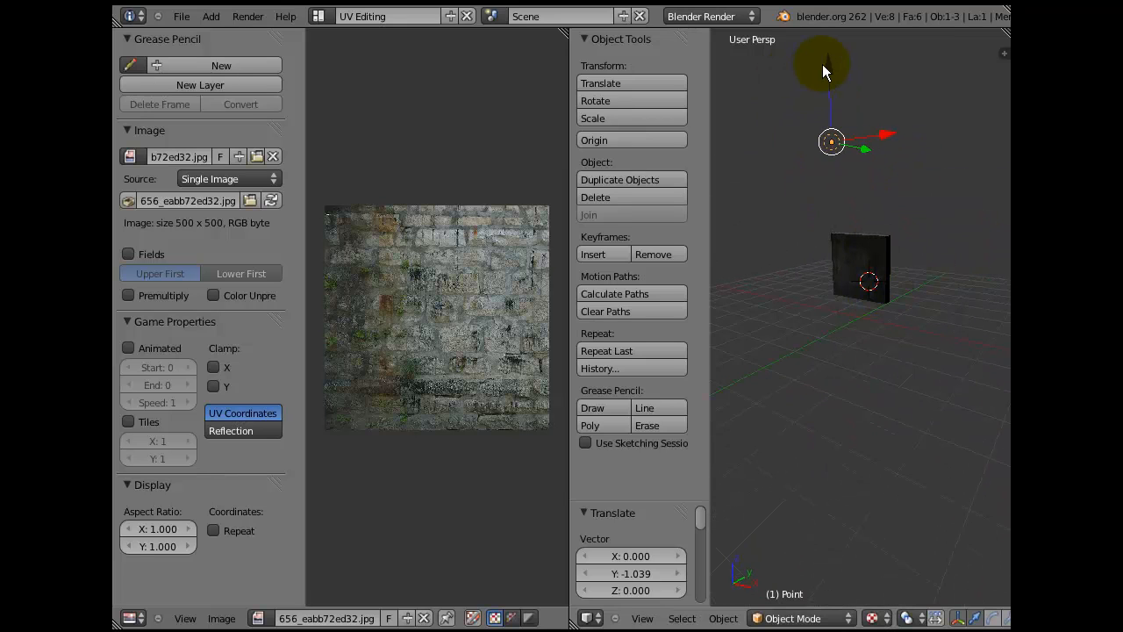
key("g")
key("z")
left_click(831, 168)
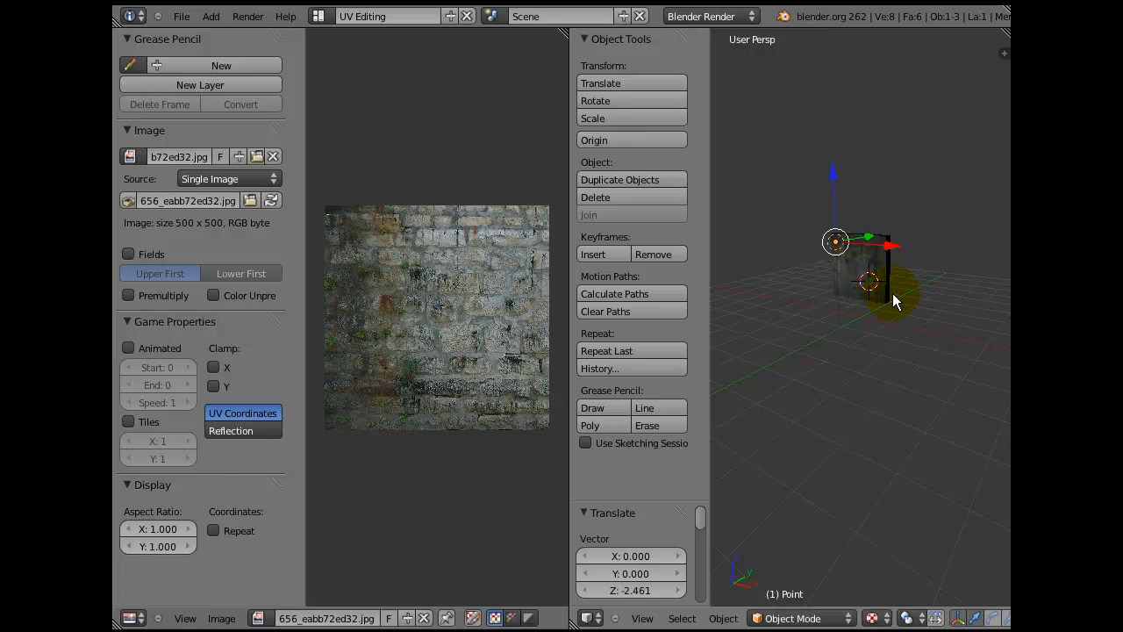
Change the screen layout back to Default and set its 3D view to Texture shading
middle_click_drag(895, 301, 910, 290)
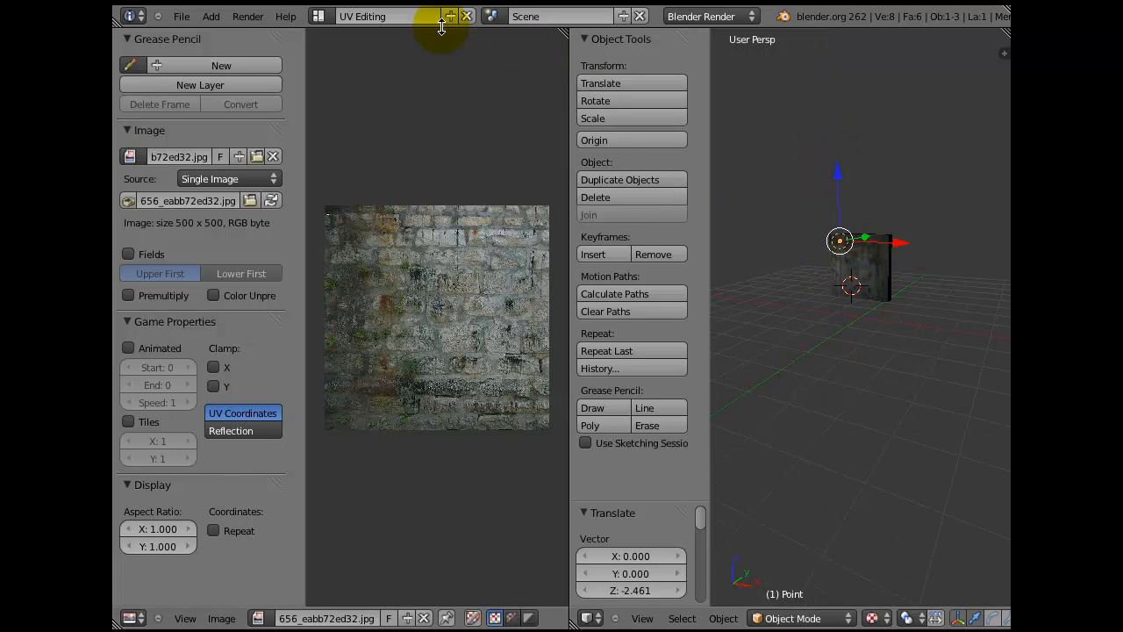
left_click(318, 16)
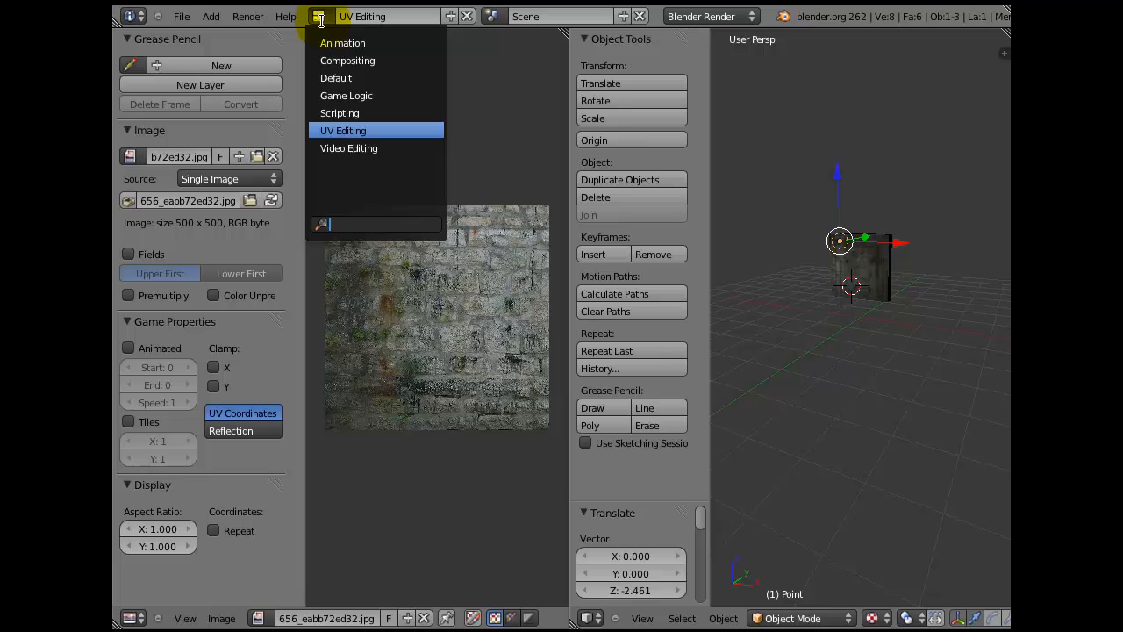
left_click(346, 77)
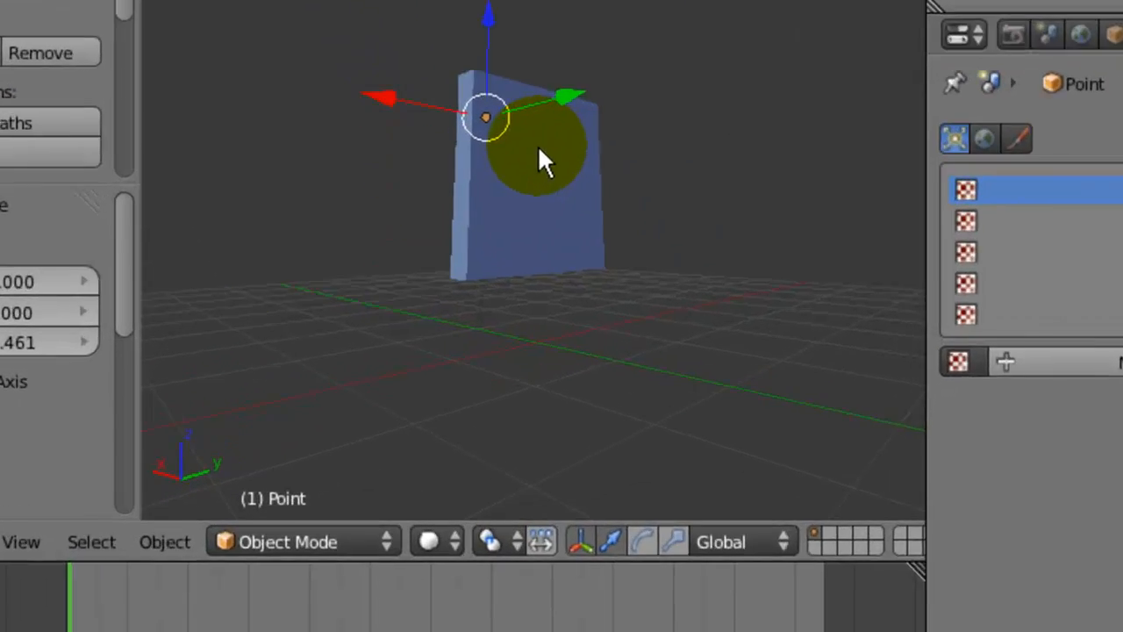
left_click(427, 541)
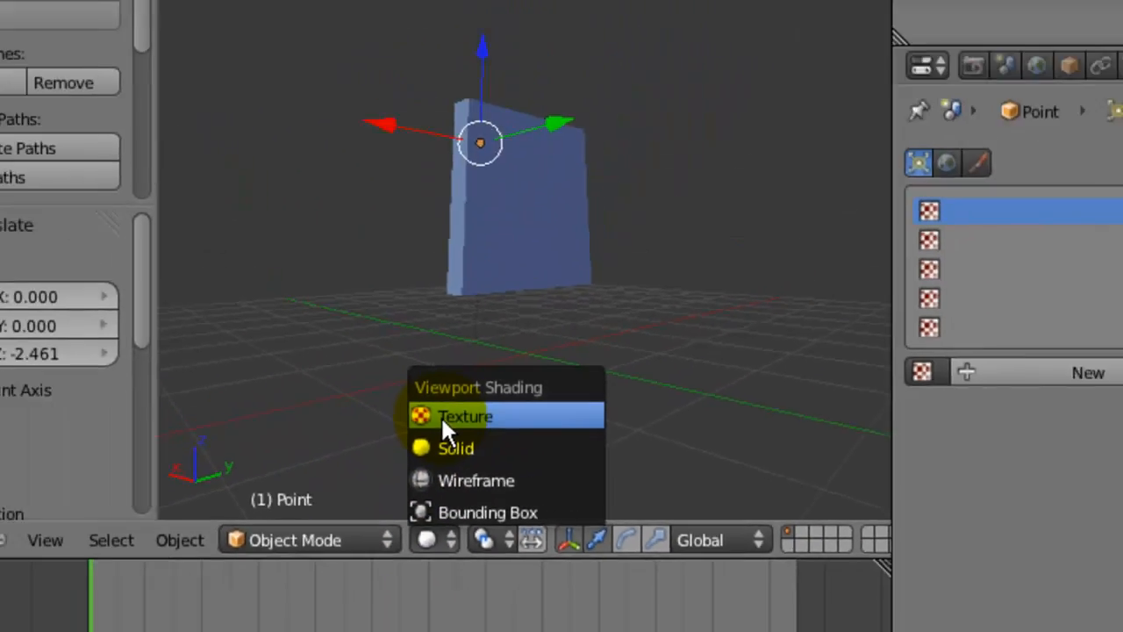
left_click(441, 418)
Examine the wall texture on the slab from the front and other angles in a maximized 3D view, and restore the layout
middle_click_drag(439, 409, 697, 396)
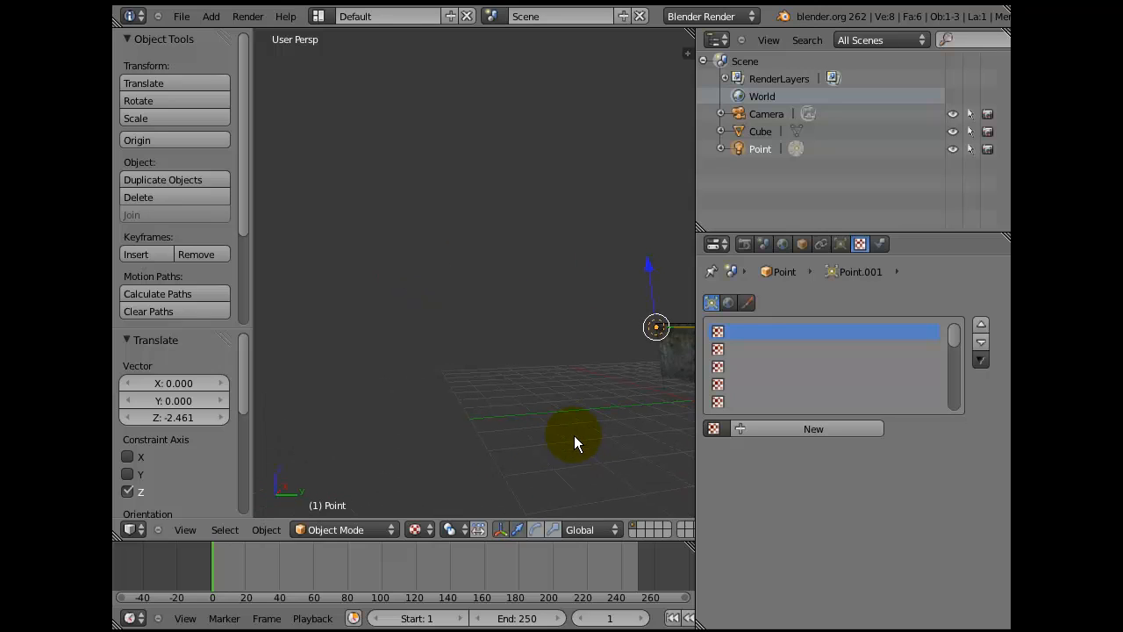
key("KP_1")
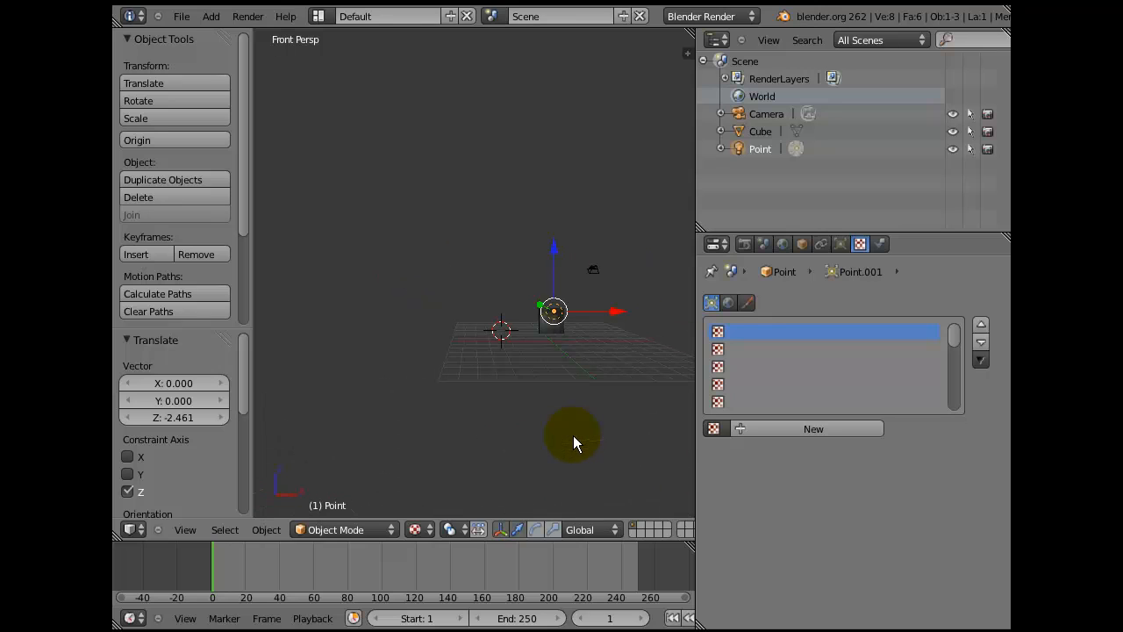
middle_click_drag(553, 437, 584, 371)
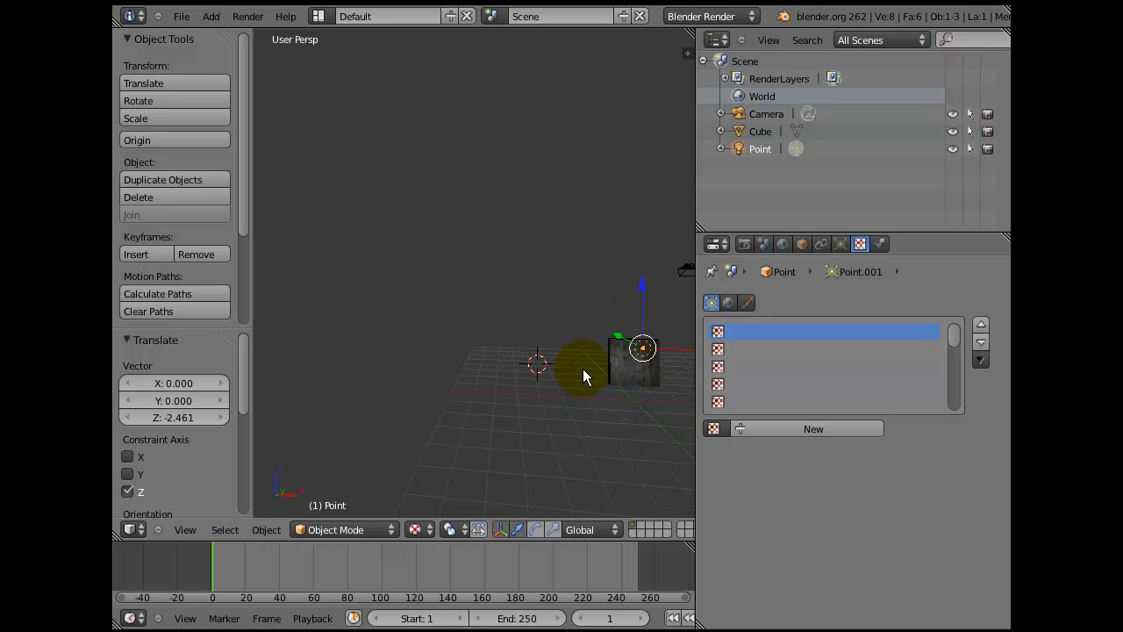
middle_click_drag(614, 334, 524, 326)
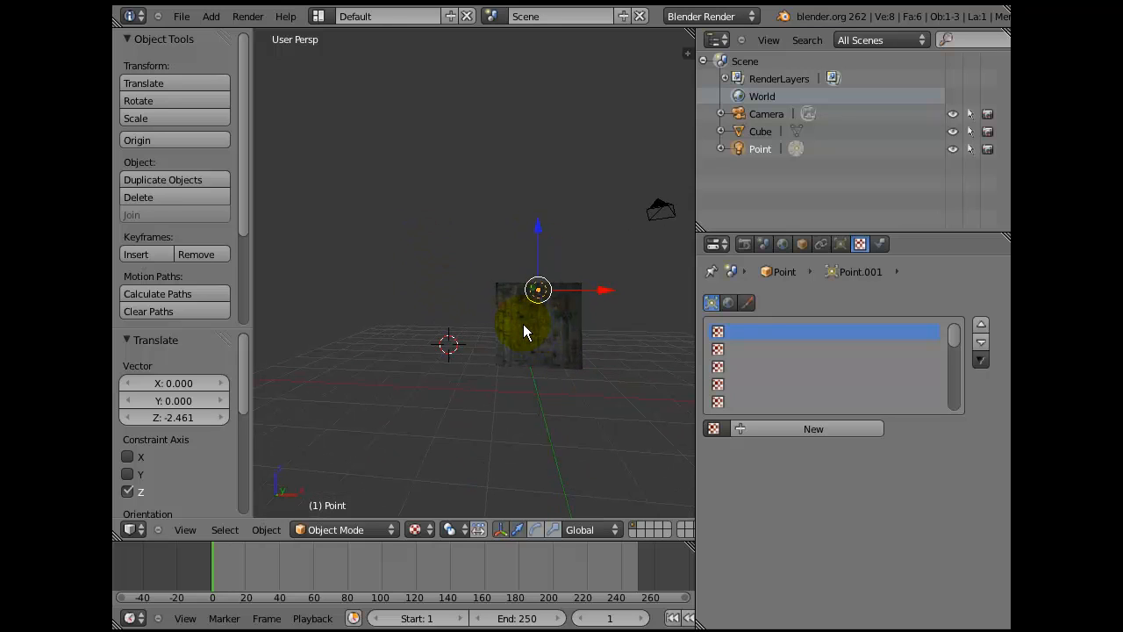
key("space")
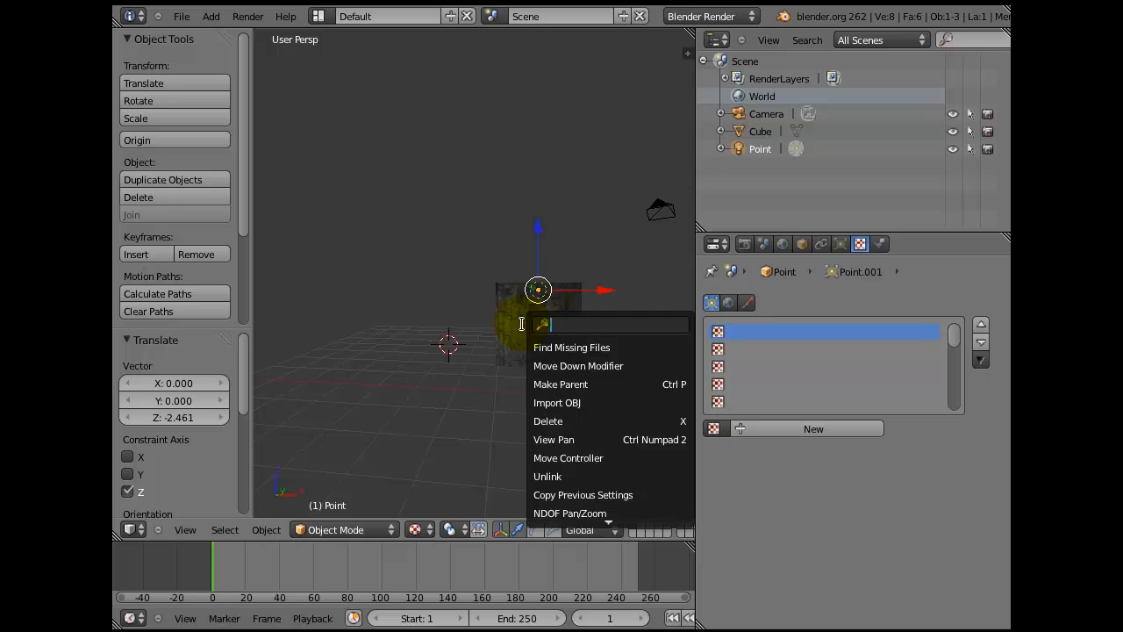
key("Escape")
key("ctrl+Up")
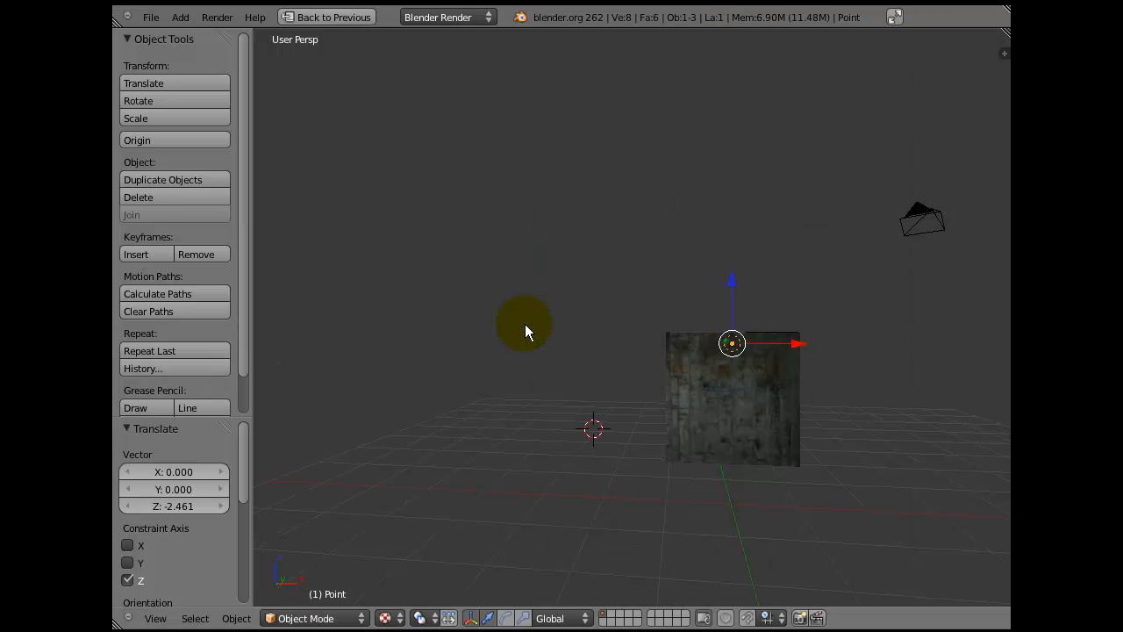
mouse_move(690, 326)
middle_mouse_down()
mouse_move(554, 249)
mouse_move(532, 261)
mouse_move(693, 419)
mouse_move(712, 401)
mouse_move(589, 274)
mouse_move(621, 327)
mouse_move(661, 323)
mouse_move(743, 348)
mouse_move(708, 375)
mouse_move(586, 418)
middle_mouse_up()
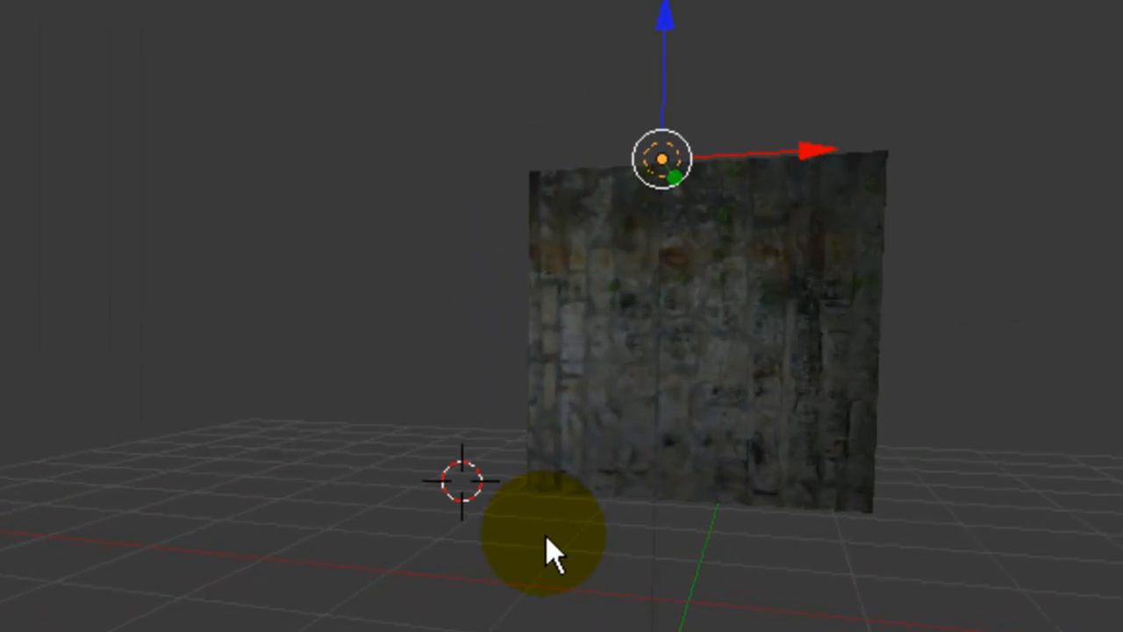
middle_click_drag(546, 537, 786, 344)
middle_click_drag(781, 338, 404, 393)
middle_click_drag(570, 323, 438, 328)
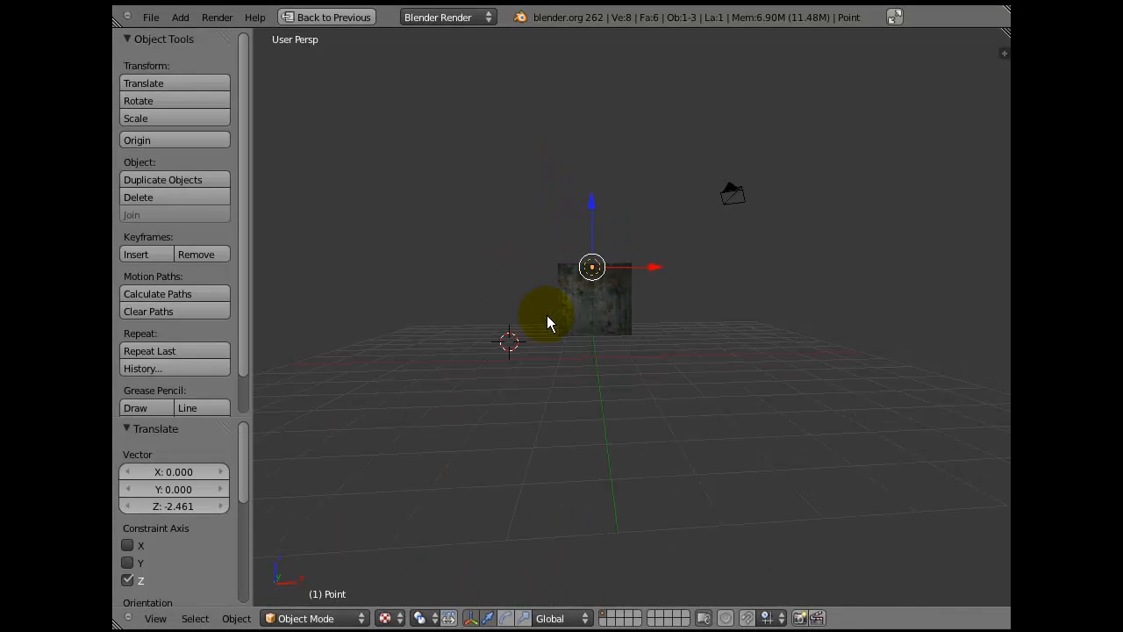
left_click(329, 18)
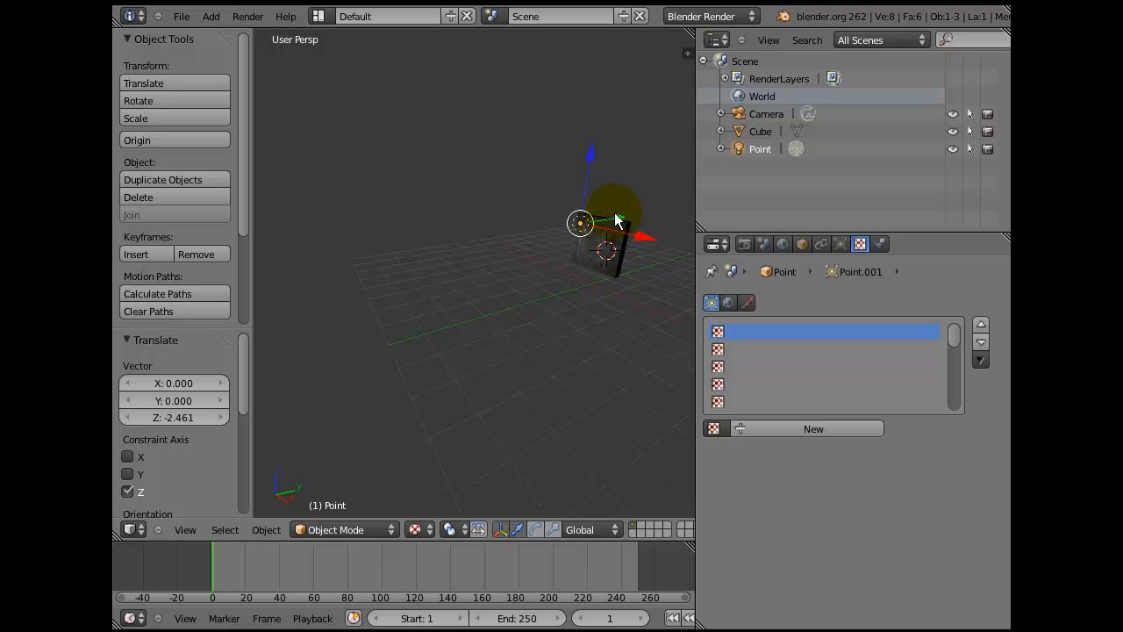
Shift the point lamp slightly along the Y axis and raise it about 1.11 units along Z
left_click_drag(613, 222, 602, 228)
left_click_drag(571, 179, 572, 134)
middle_click_drag(580, 273, 602, 276)
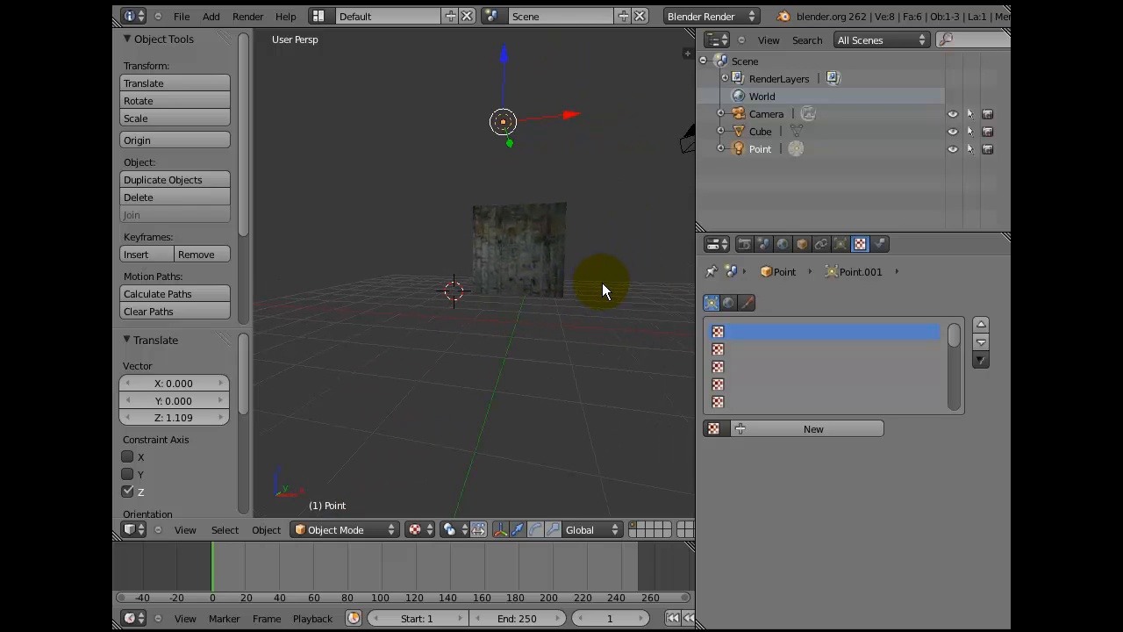